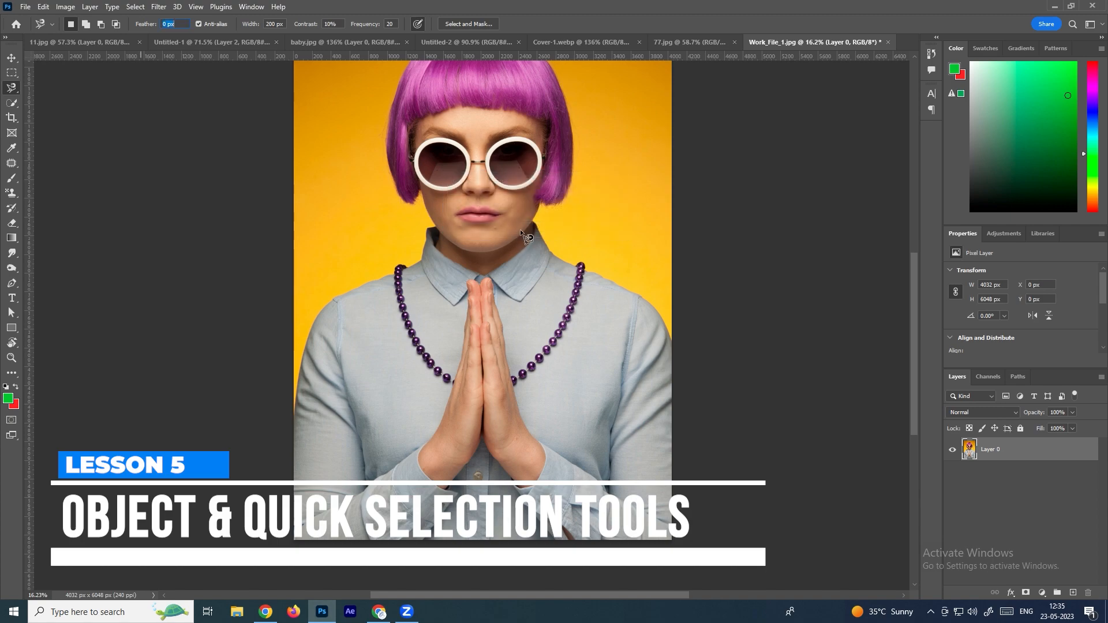
click(1046, 477)
right_click(12, 87)
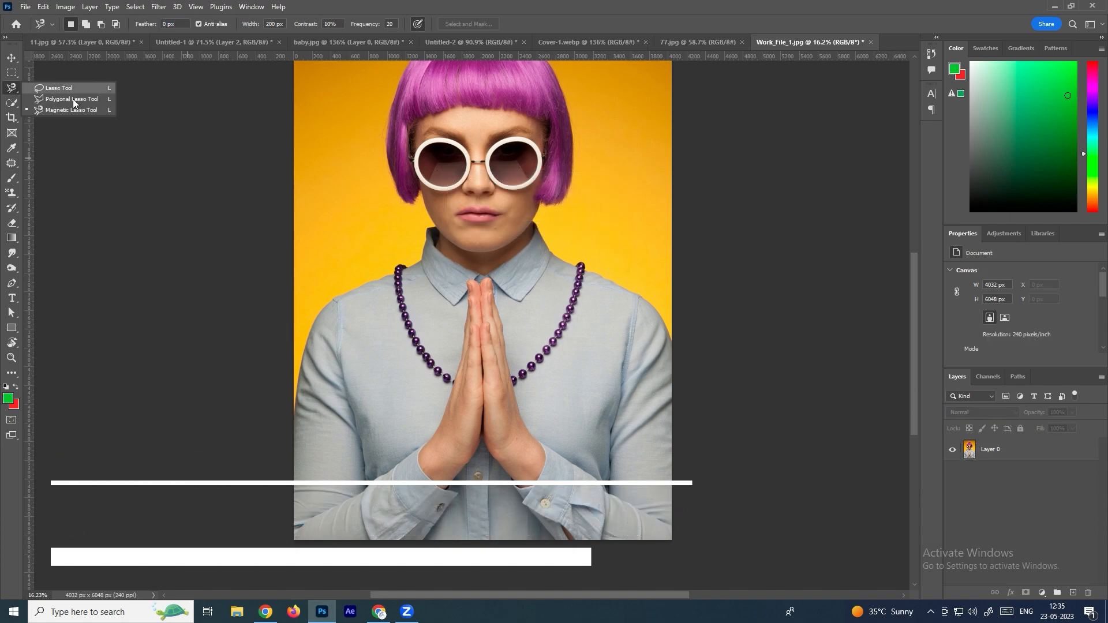
right_click(13, 103)
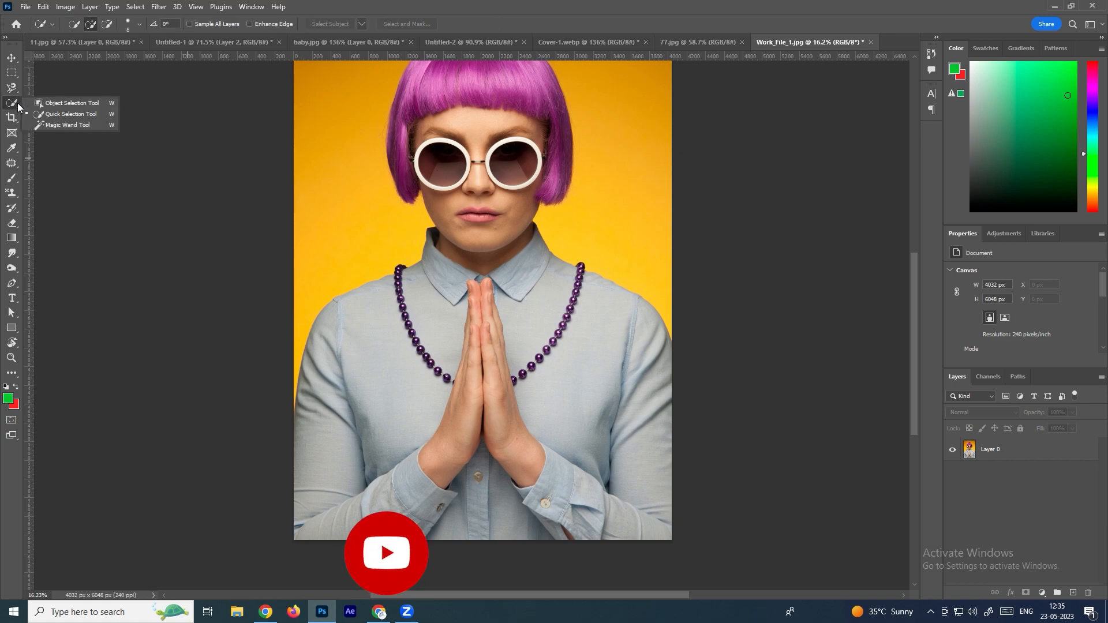
click(72, 104)
scroll(381, 173, down, 4)
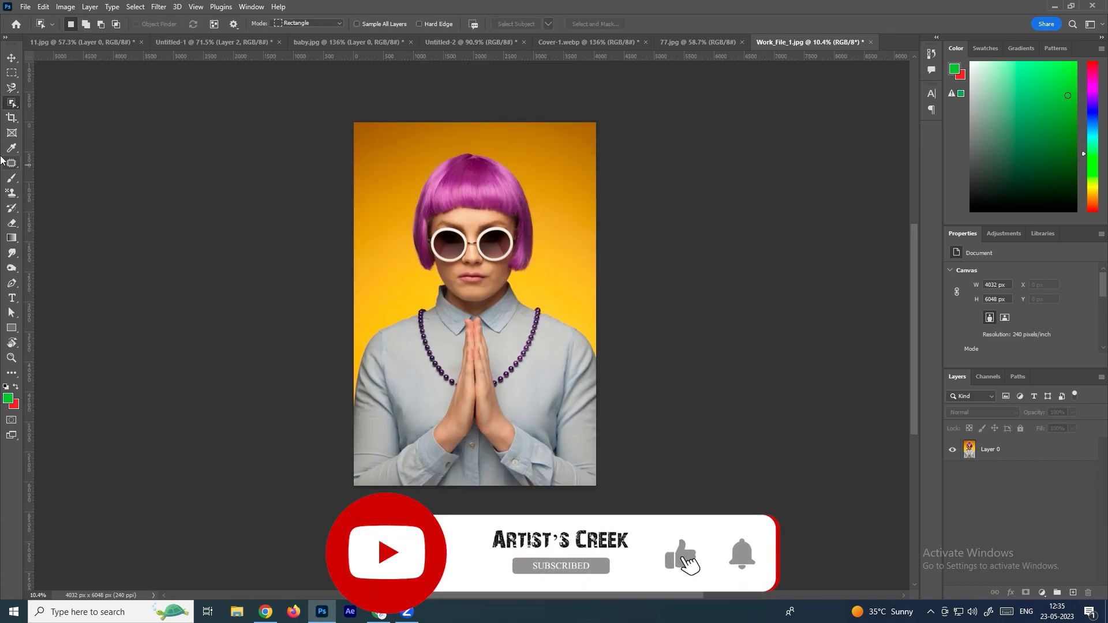
click(11, 88)
right_click(11, 88)
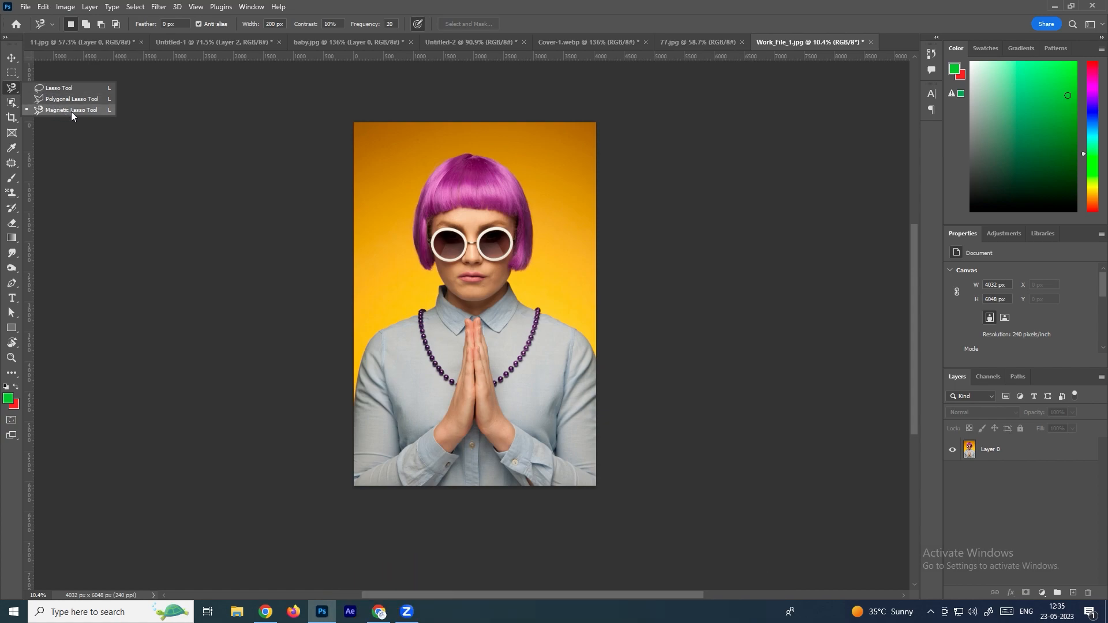
click(67, 114)
Step: Activate Layer 0 and select the woman with the Object Selection tool's Select Subject
click(12, 103)
right_click(11, 103)
click(997, 455)
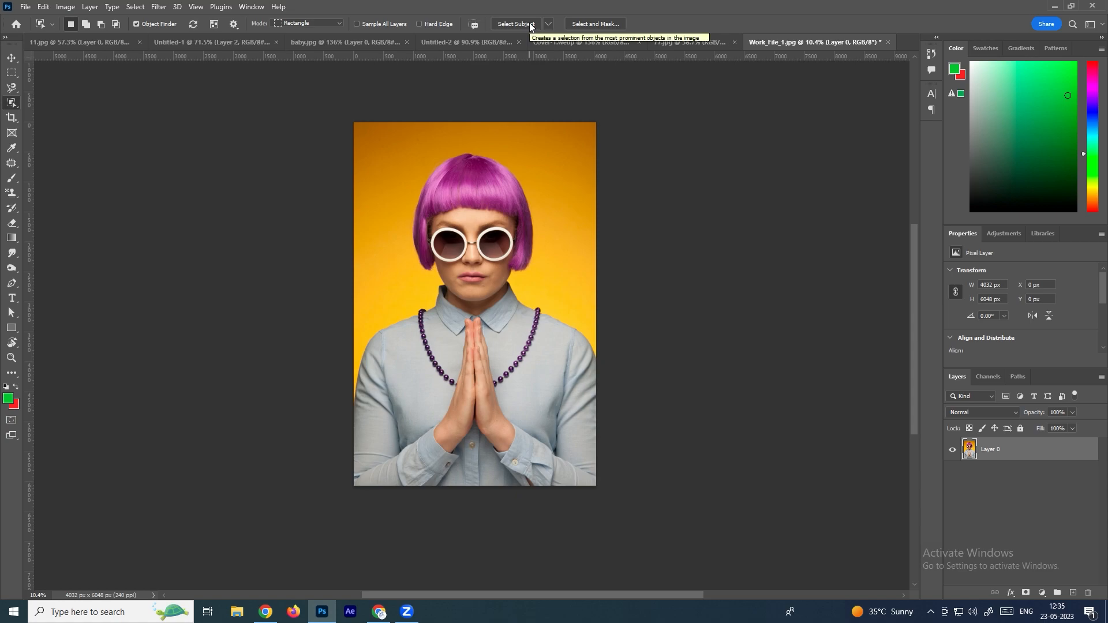
click(529, 24)
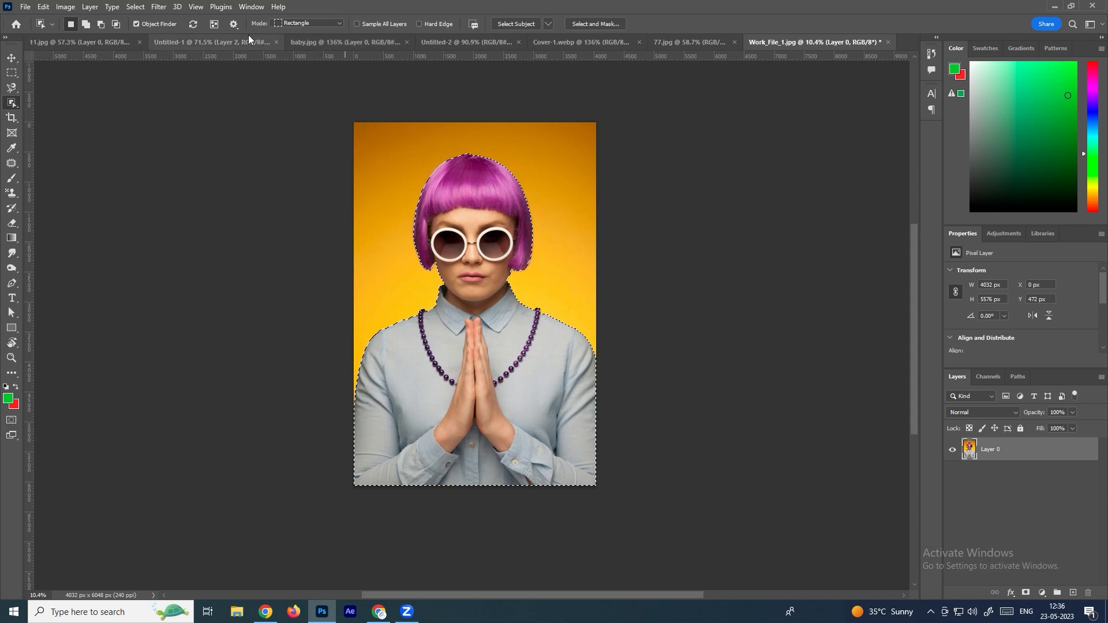
Step: Invert the selection and delete the yellow background, and undo these changes
click(137, 8)
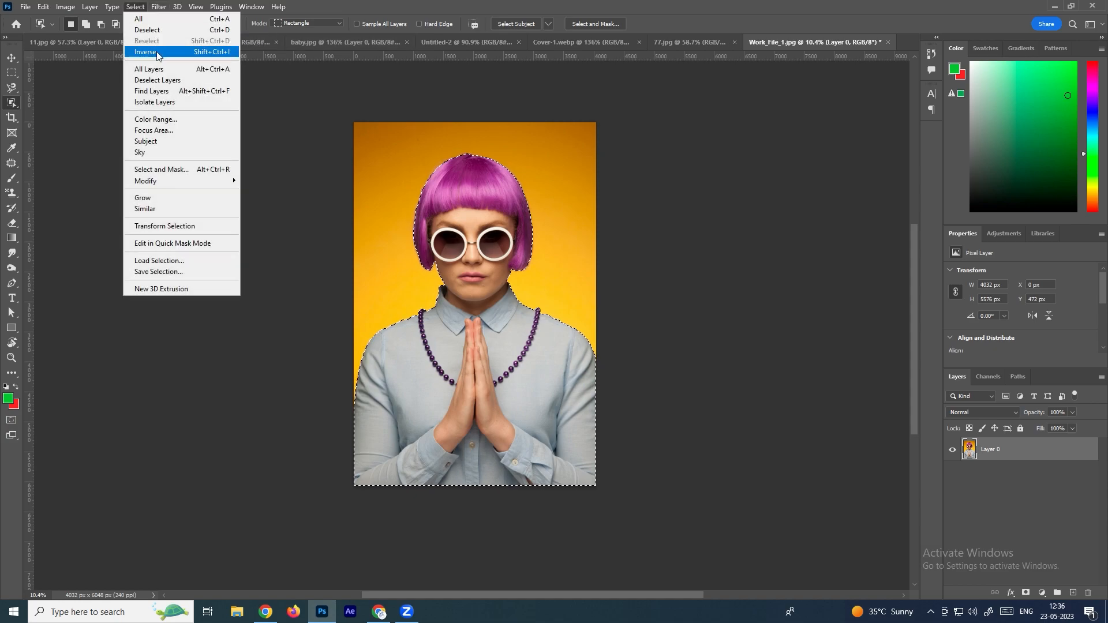
click(147, 55)
key(Delete)
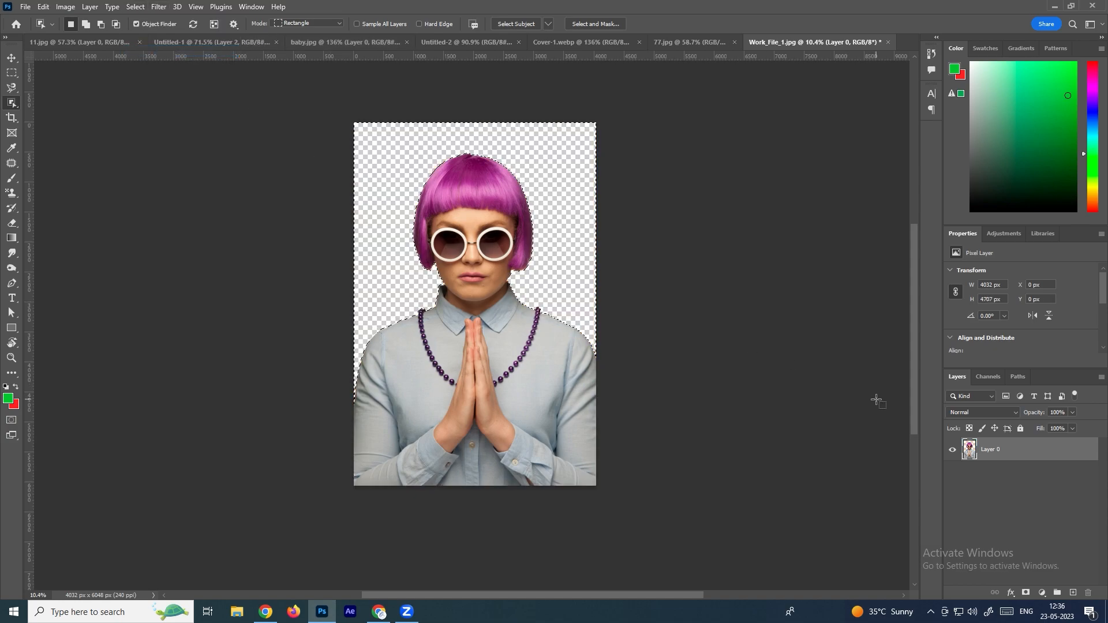
key(ctrl+z)
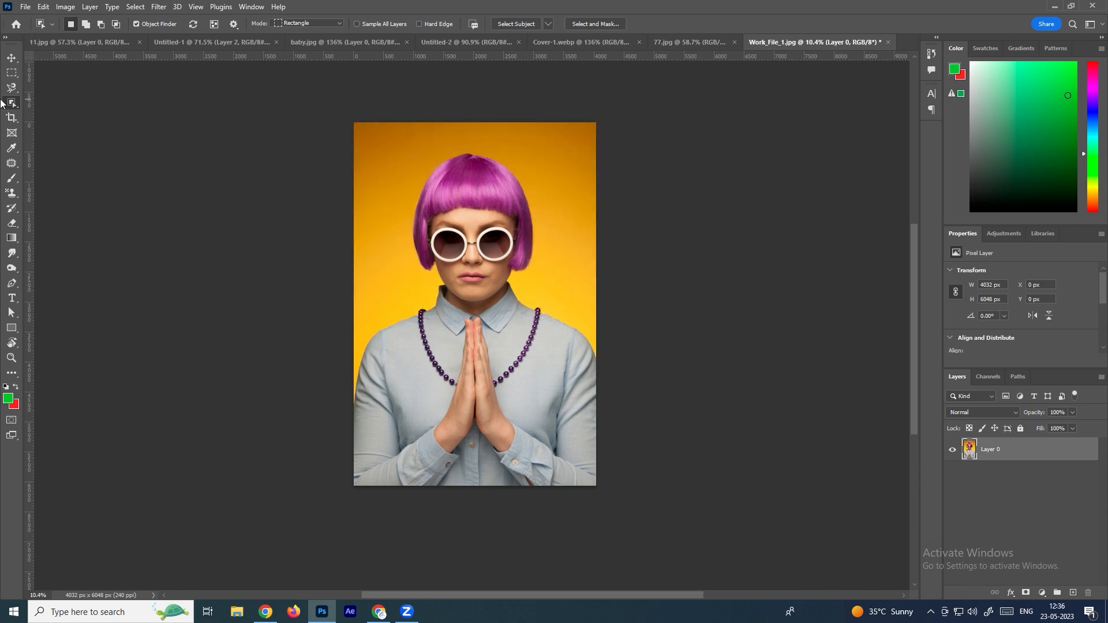
Step: Switch to the 11.jpg document and select its bird characters with Select Subject
click(516, 25)
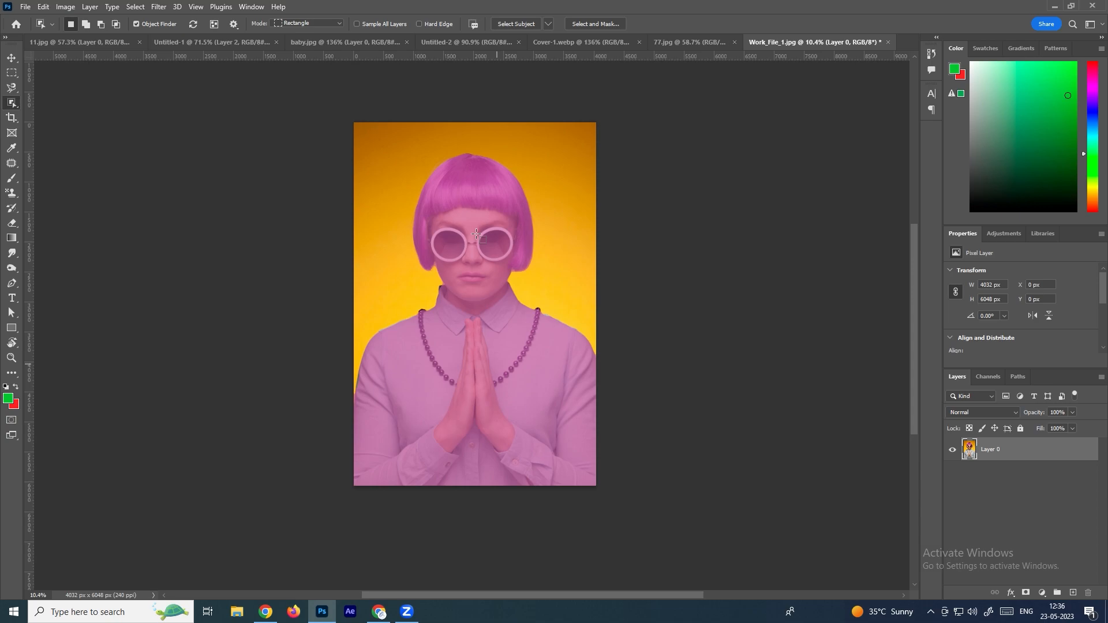
click(92, 42)
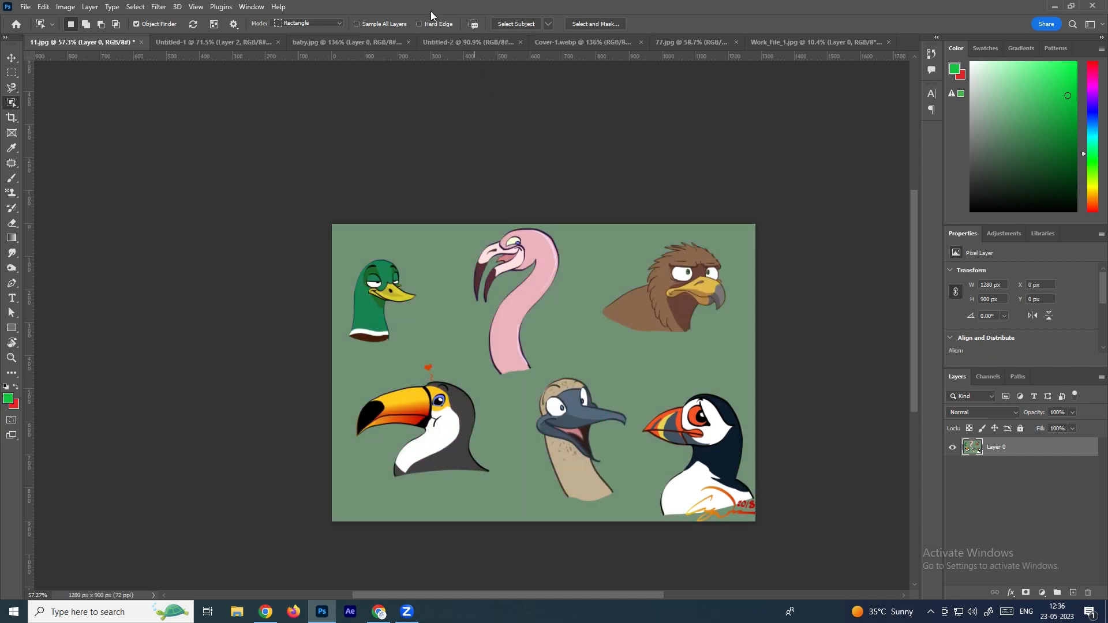
click(504, 23)
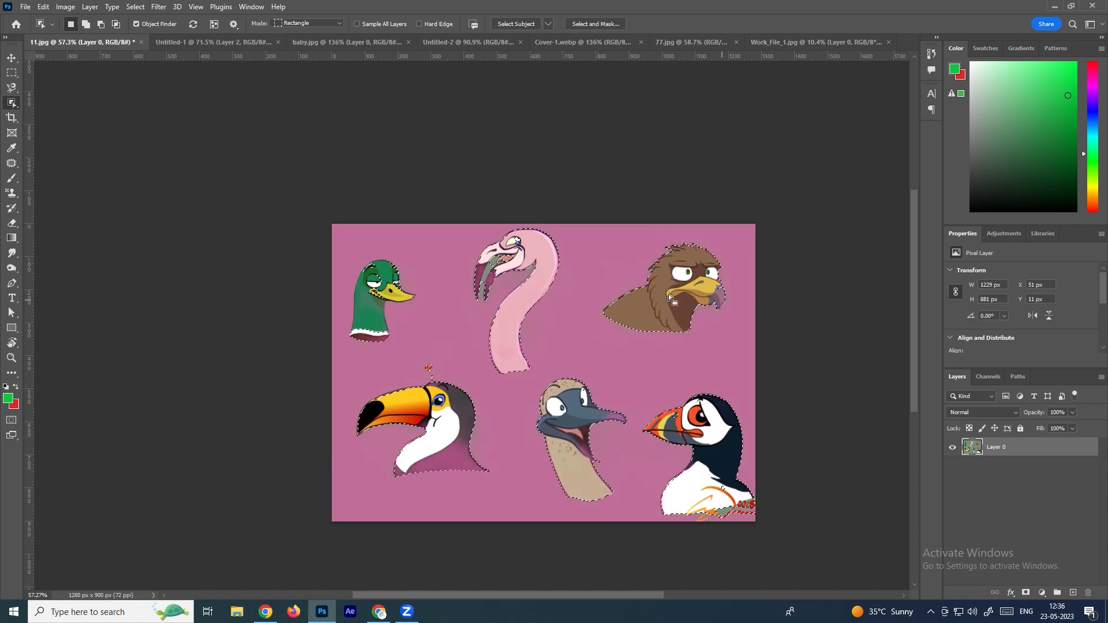
scroll(361, 286, up, 6)
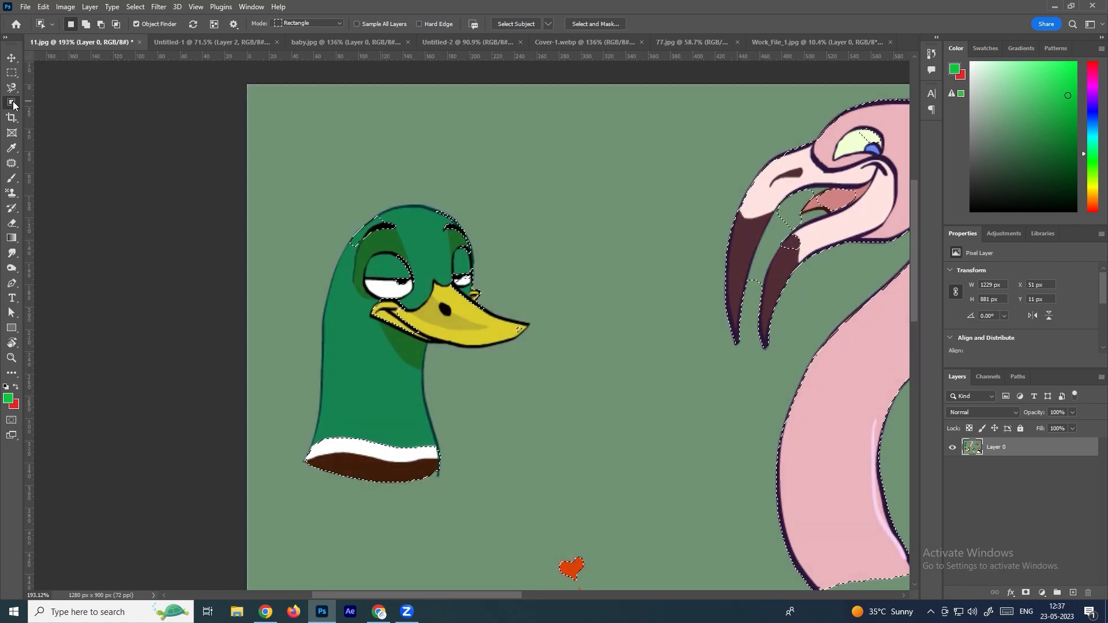
Step: Clear the selection and use an Object Selection rectangle to select the ostrich and the puffin in the lower row
right_click(11, 102)
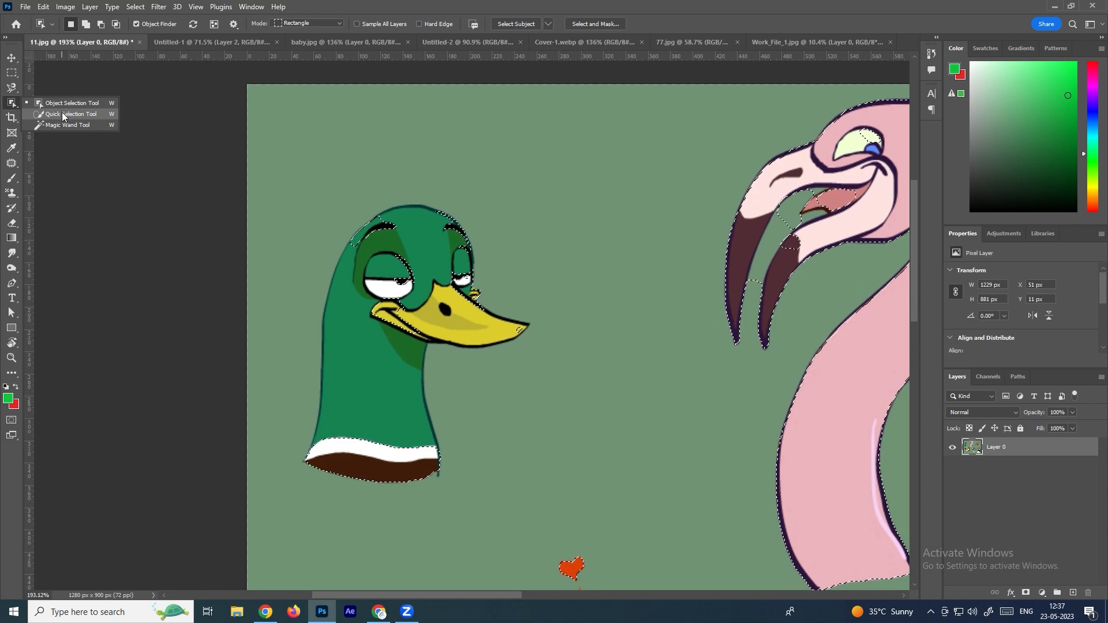
click(591, 5)
scroll(517, 276, down, 6)
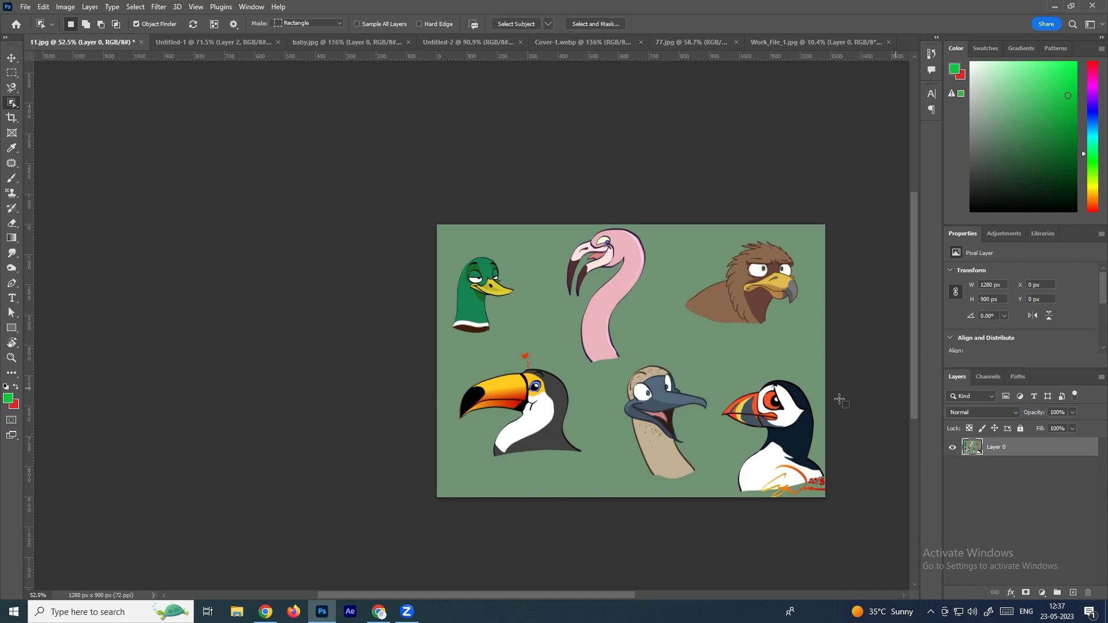
drag(689, 383, 564, 335)
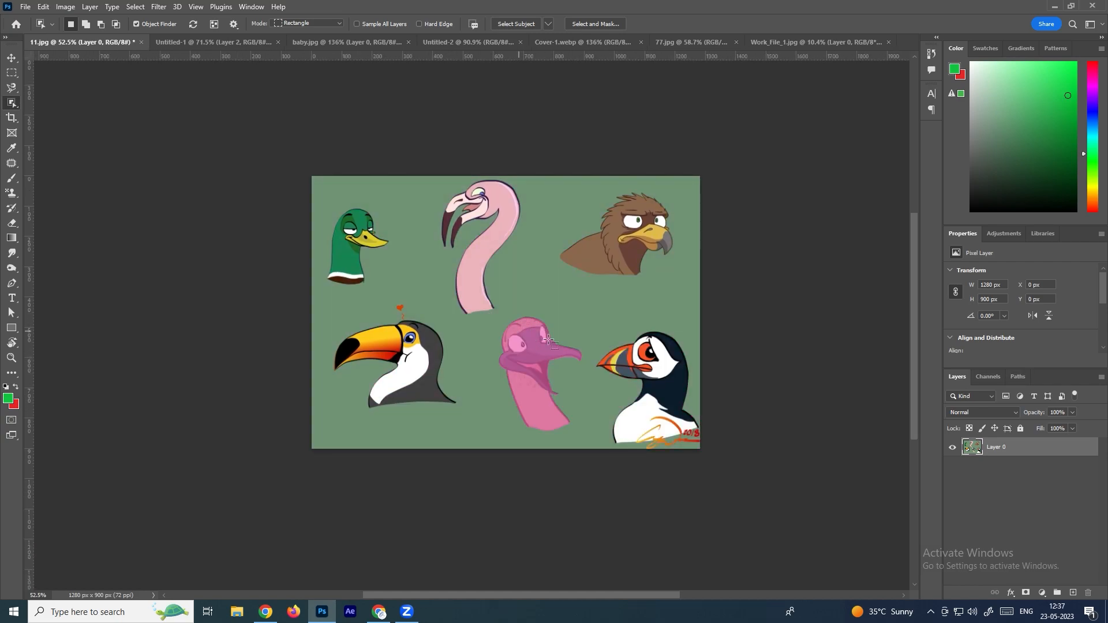
drag(504, 310, 684, 443)
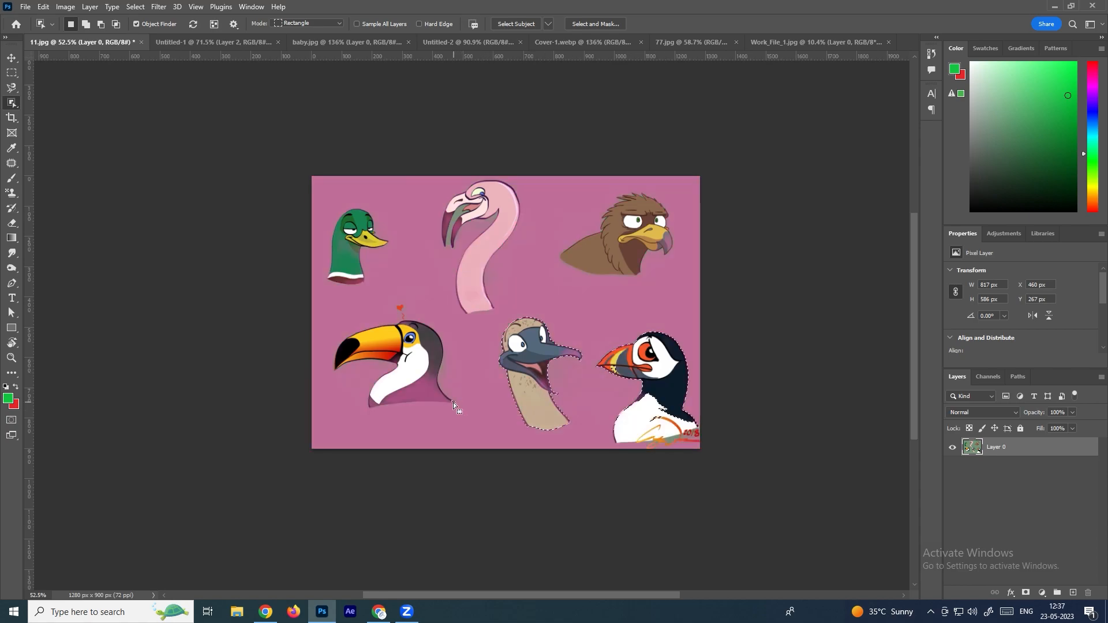
Step: Try subtracting from the bird selection with the Lasso tool and clear the selection
click(12, 89)
click(71, 92)
click(100, 24)
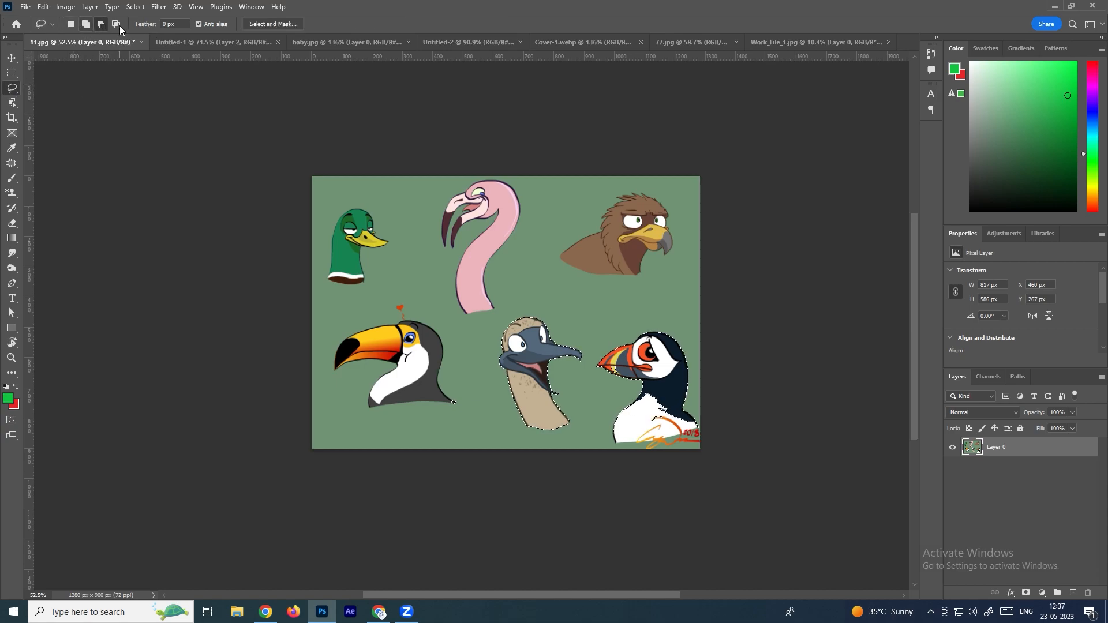
mouse_move(487, 414)
mouse_down()
mouse_move(448, 415)
mouse_move(485, 458)
mouse_move(460, 414)
mouse_up()
key(ctrl+d)
Step: Open the movie poster image of the man in the white shirt
click(26, 7)
click(33, 30)
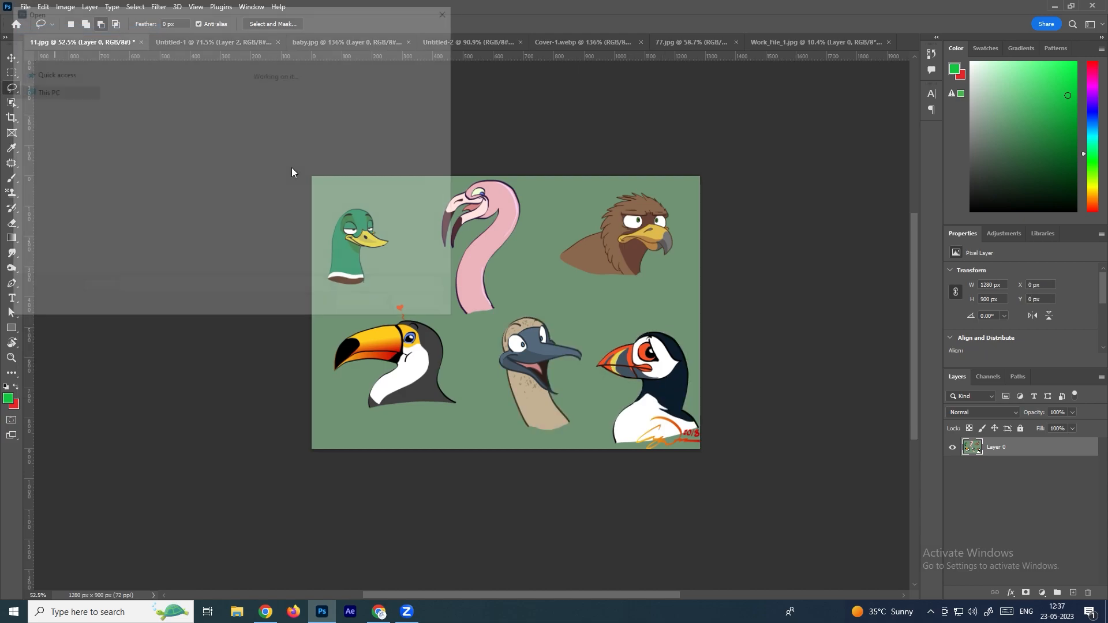
scroll(303, 153, down, 5)
double_click(408, 196)
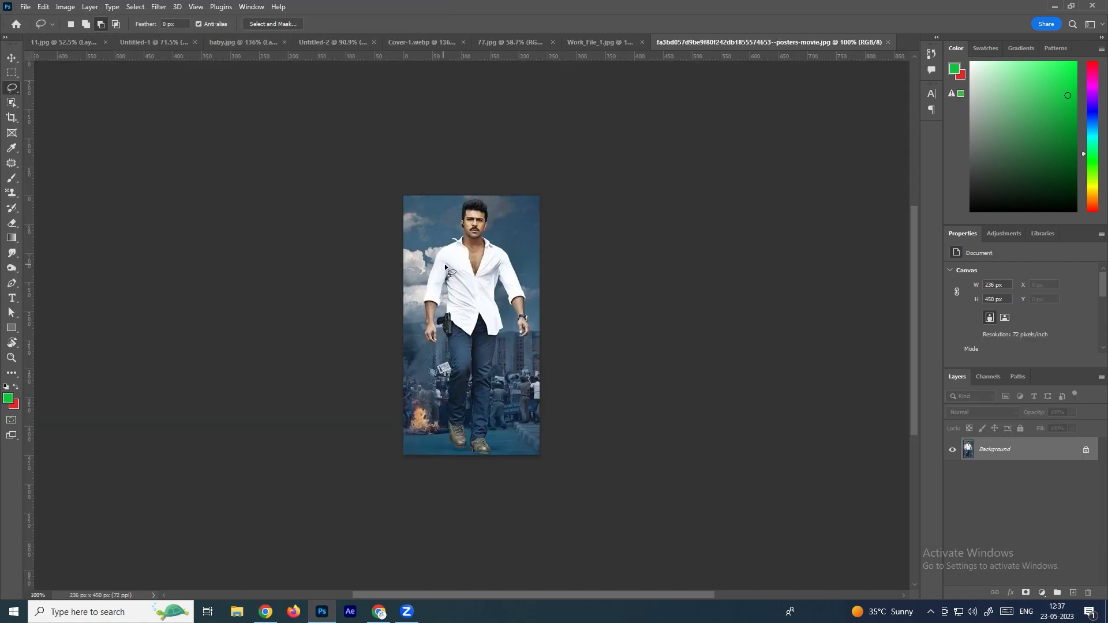
Step: Select the man in the poster with the Object Selection tool's Select Subject and clear the selection
right_click(12, 103)
click(64, 113)
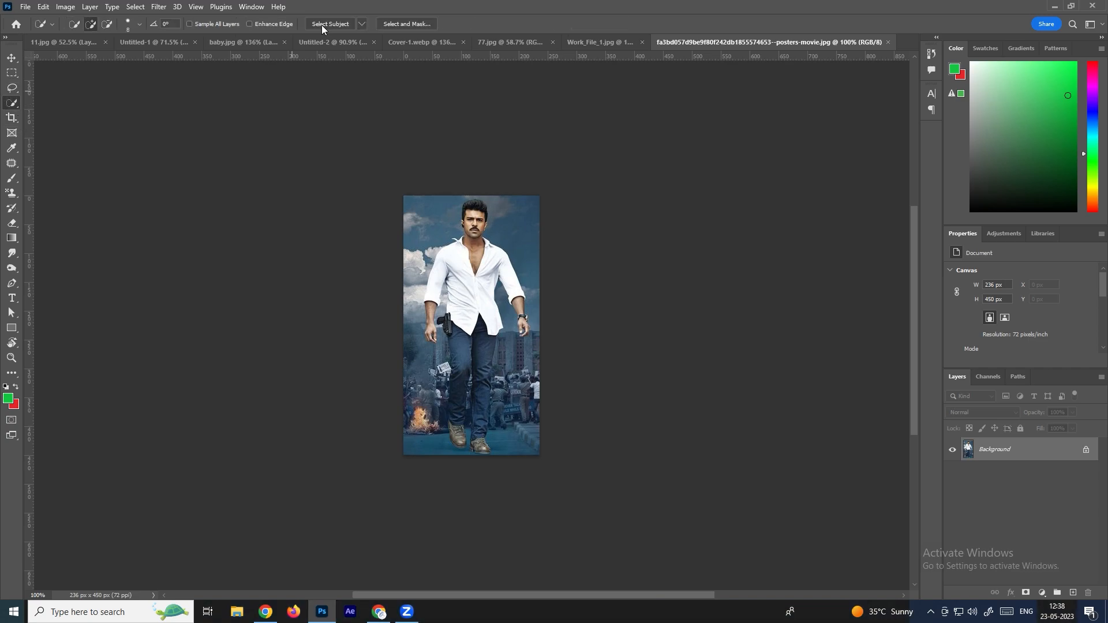
key(shift+w)
click(510, 26)
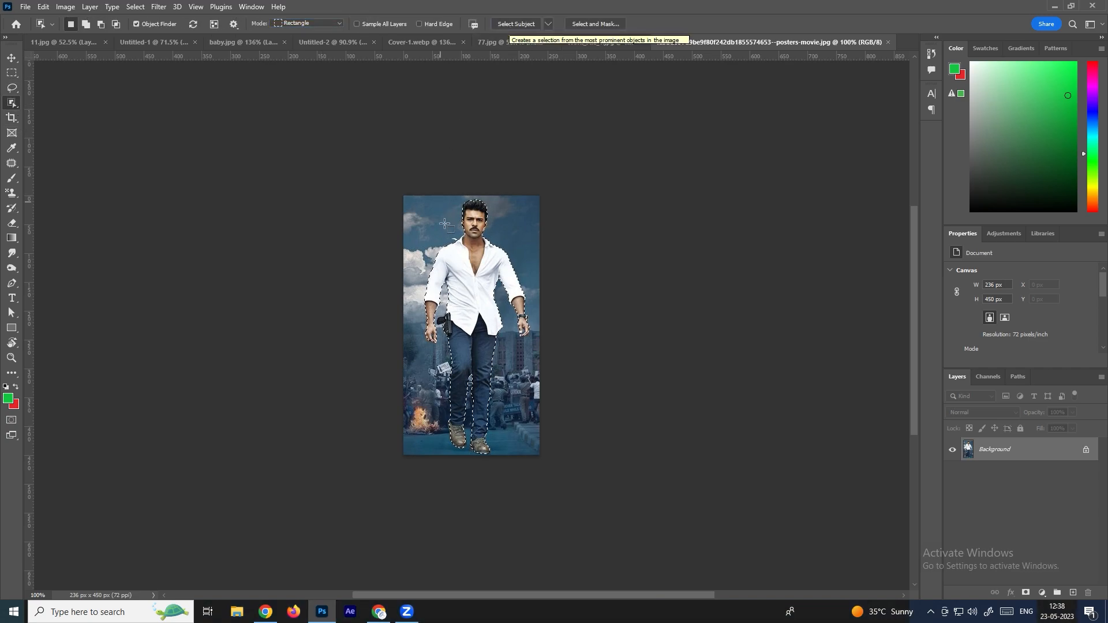
key(ctrl+d)
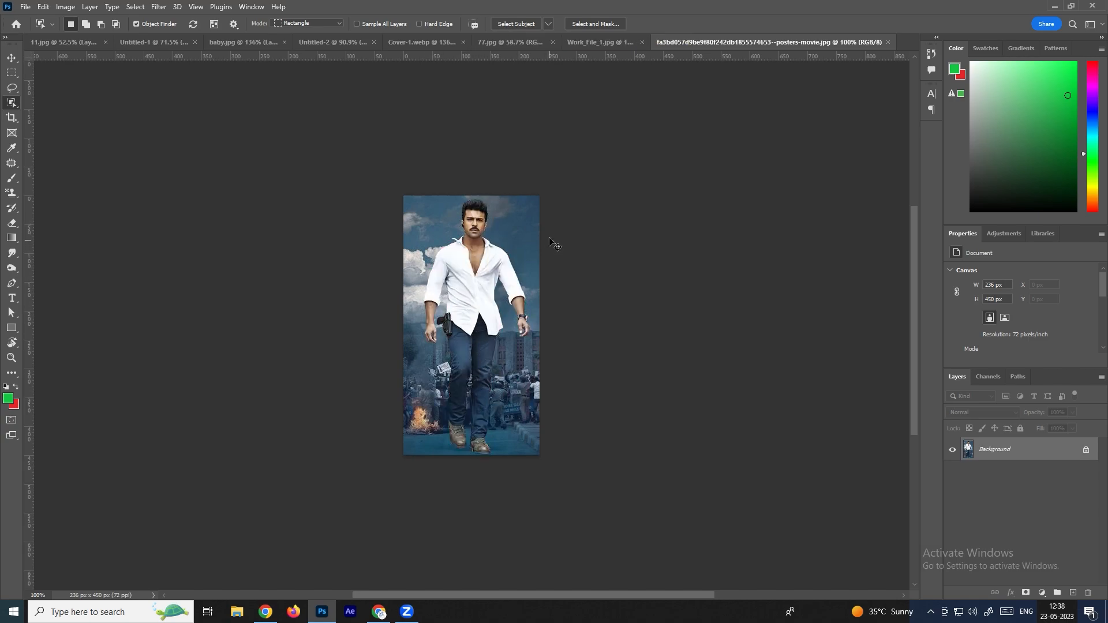
Step: Open the car.jpeg image of the dark SUV from the PS folder
click(27, 11)
click(40, 30)
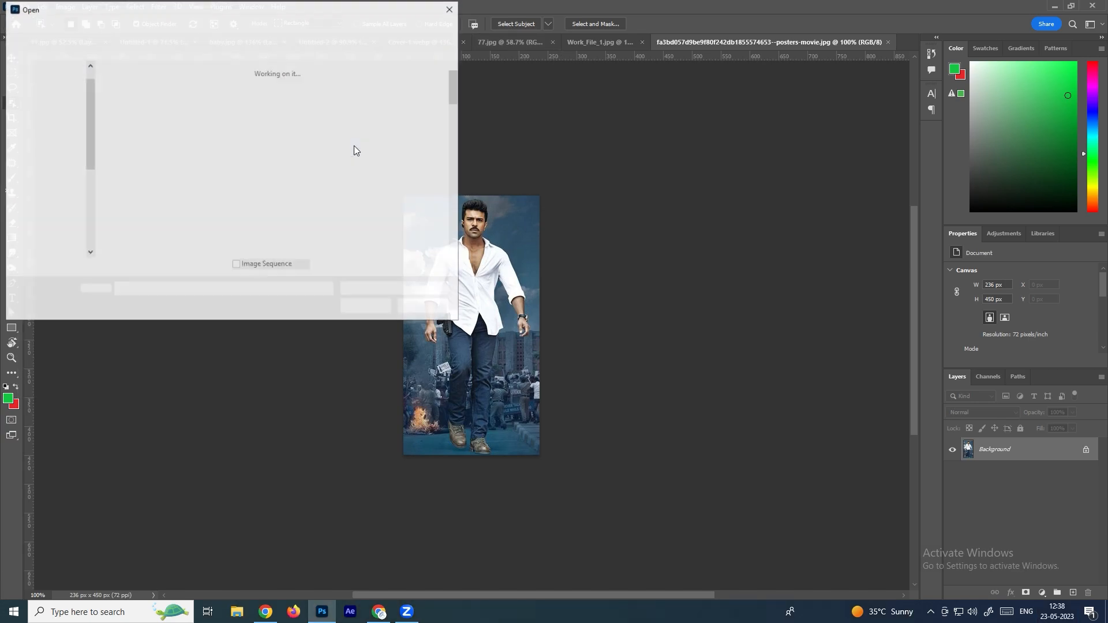
scroll(340, 138, down, 2)
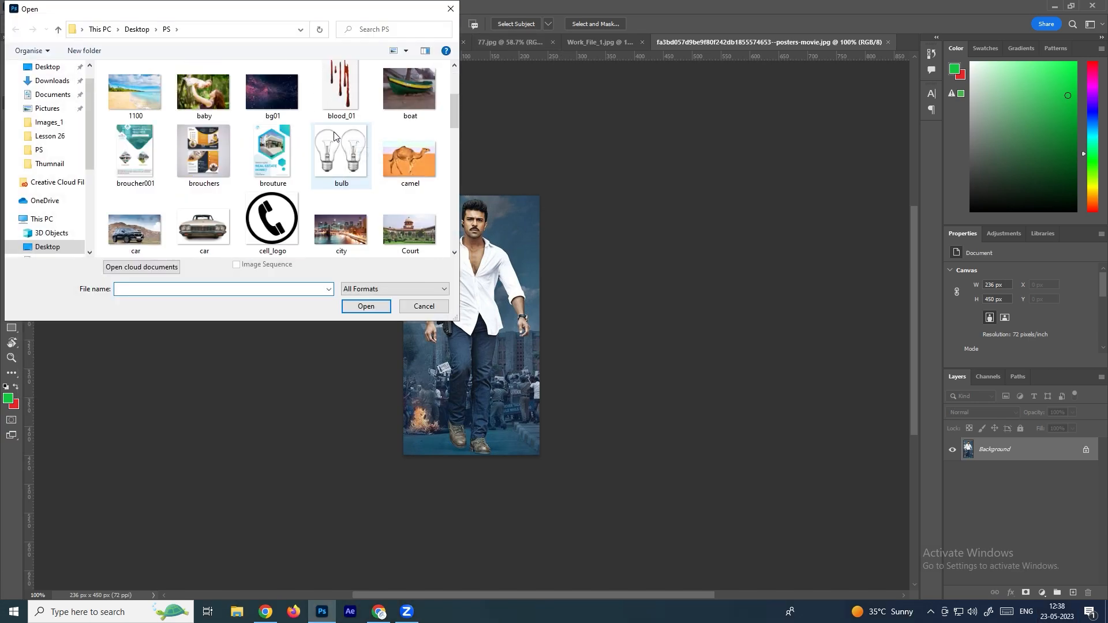
double_click(135, 136)
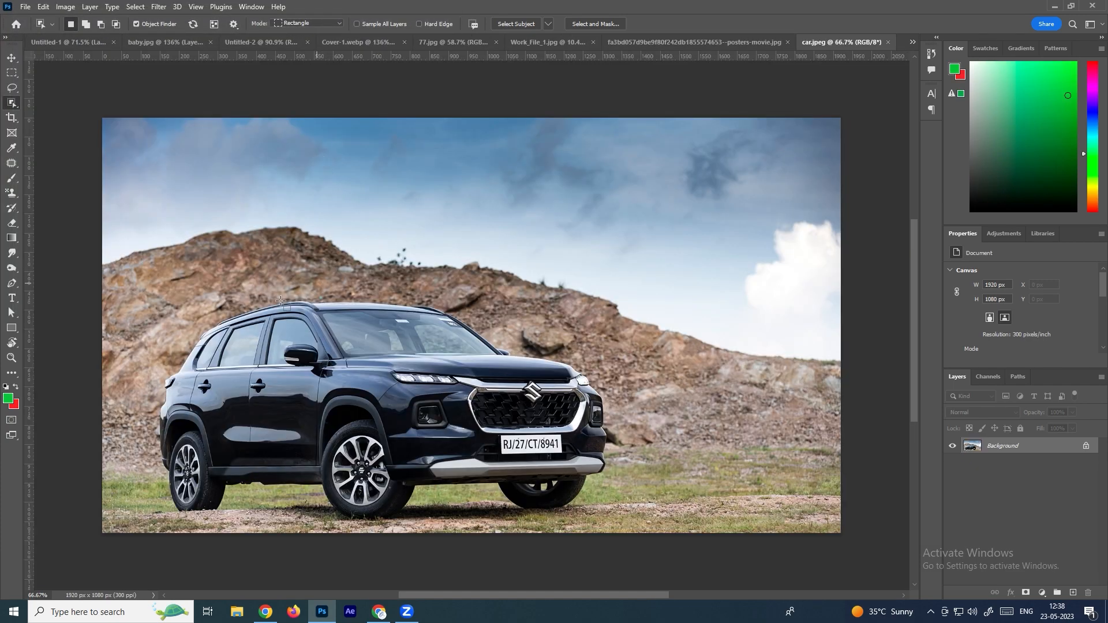
Step: Select the SUV with an Object Selection rectangle of about 1279 by 623 px around it
right_click(11, 102)
click(70, 103)
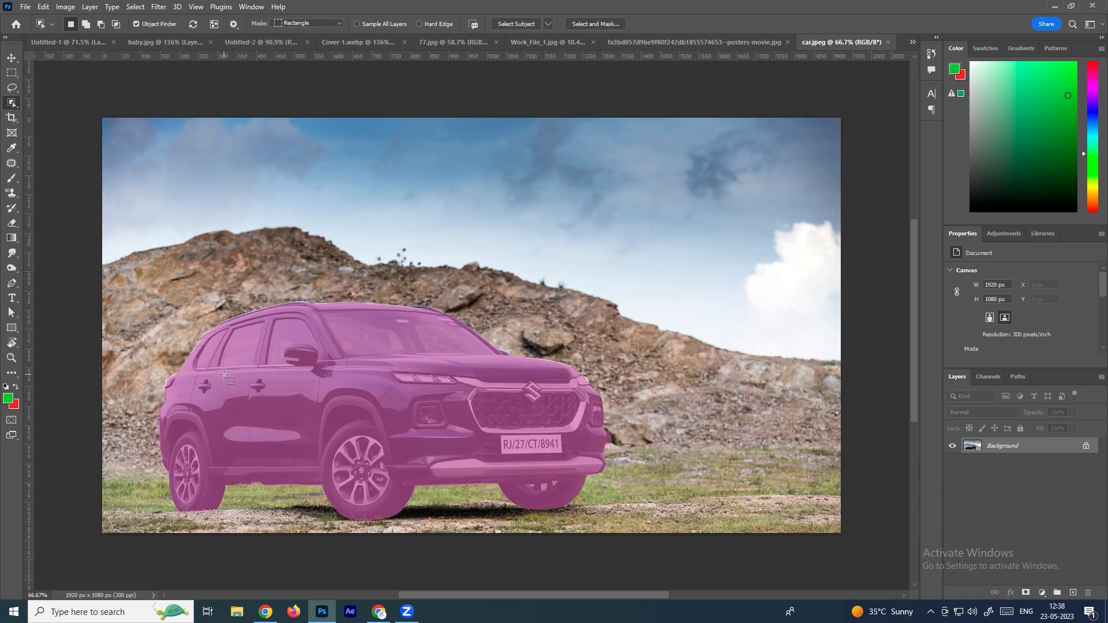
drag(134, 284, 626, 524)
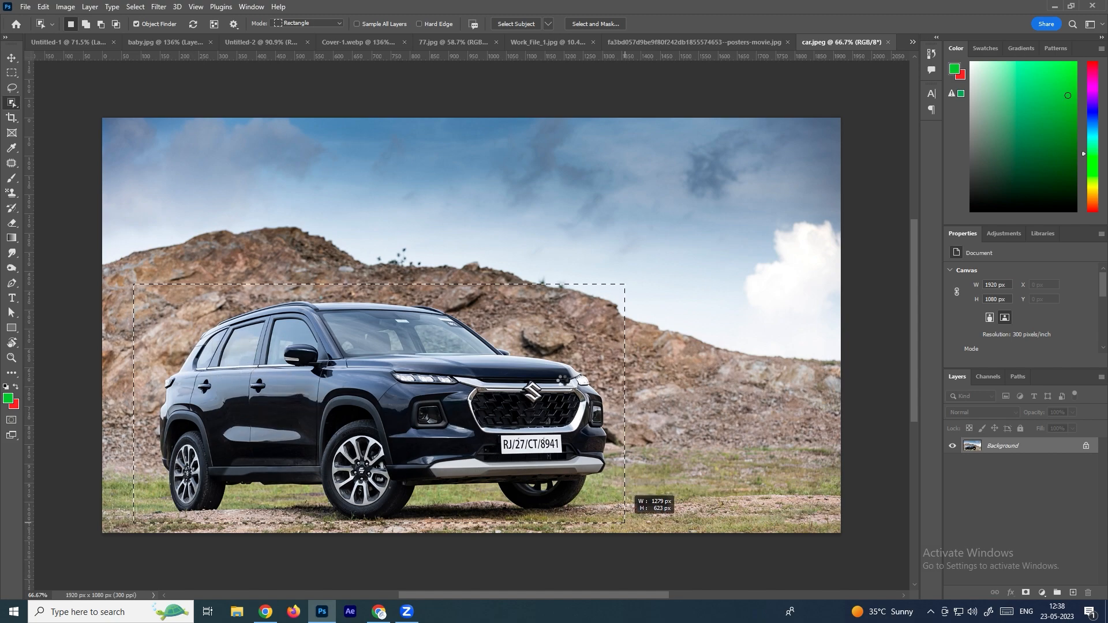
drag(625, 523, 625, 523)
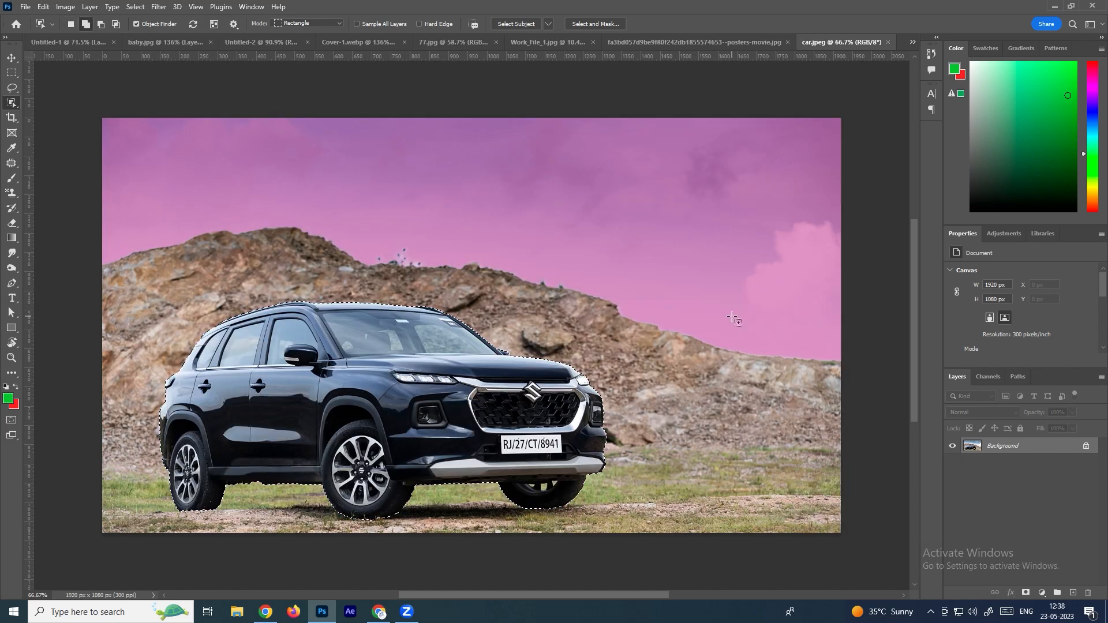
Step: Feather the SUV selection with a radius of 4 pixels
key(shift+F6)
text(4)
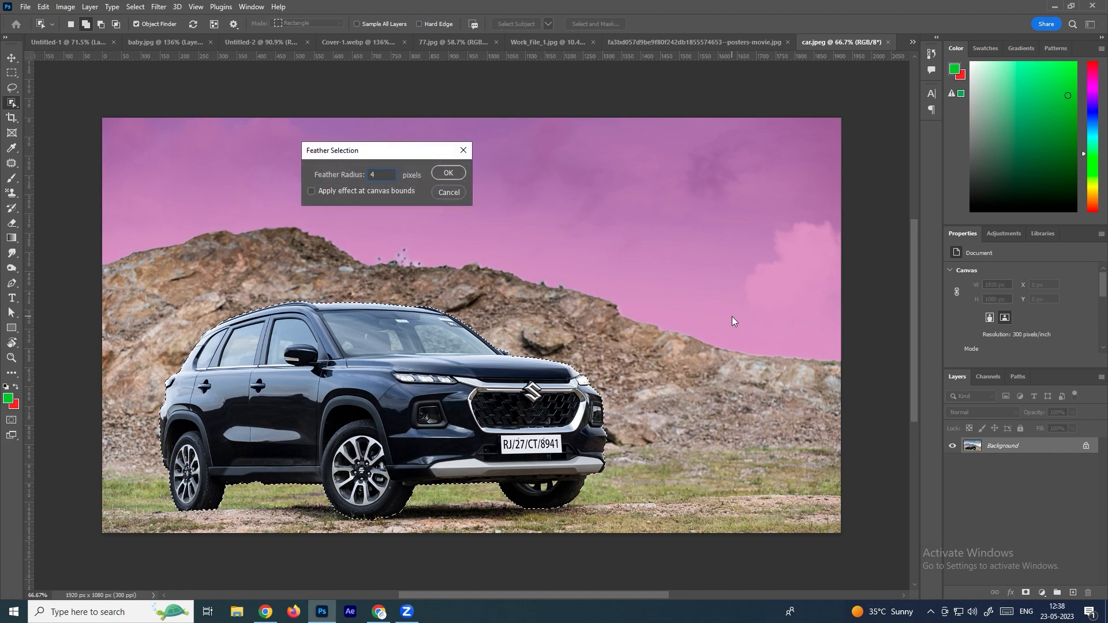
click(448, 173)
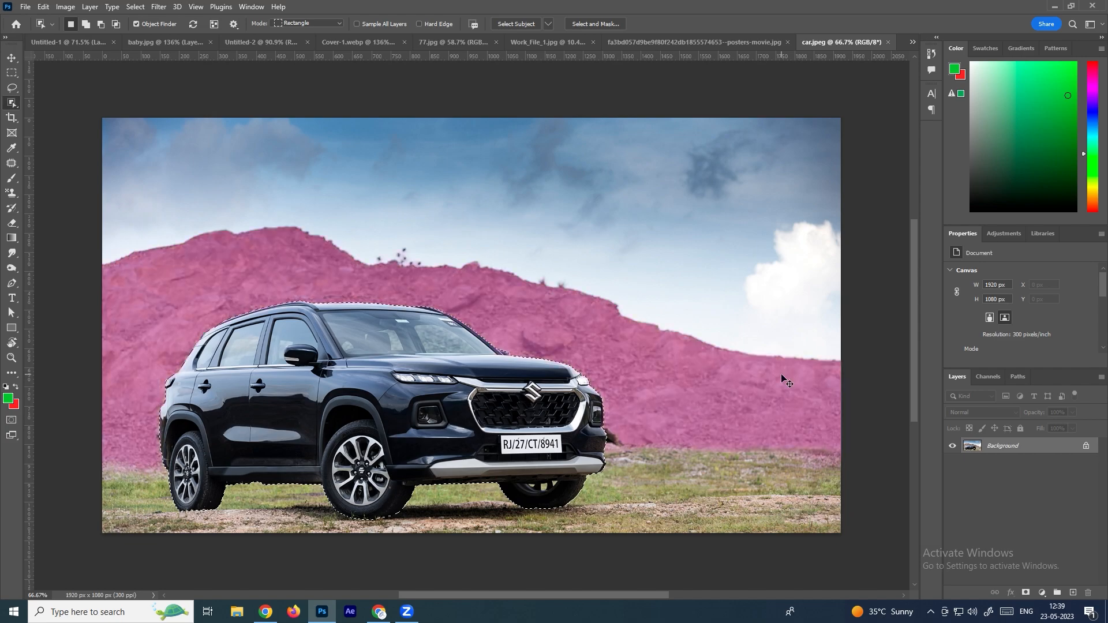
Step: Copy the selected SUV to a new layer and check the cutout by toggling the Background layer's visibility
key(ctrl+j)
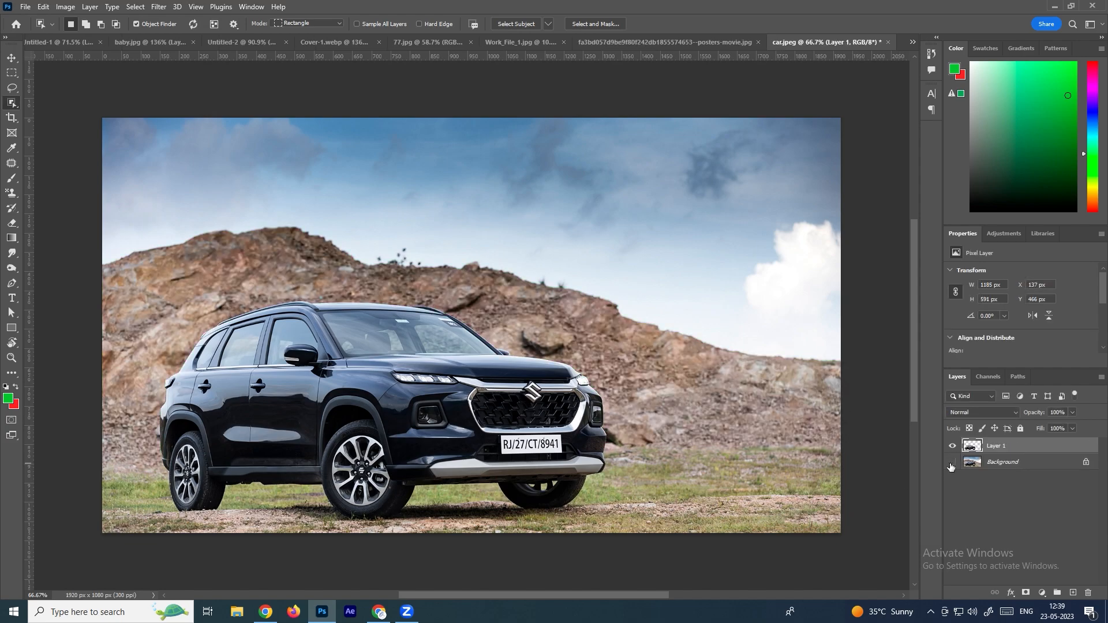
click(952, 462)
scroll(422, 323, up, 8)
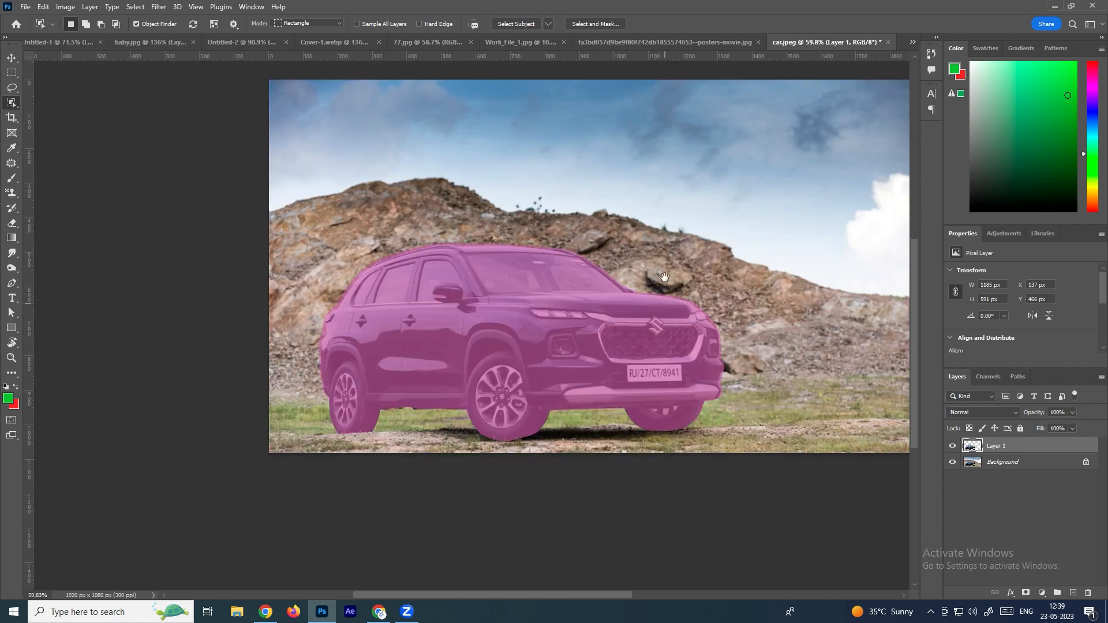
drag(665, 264, 564, 289)
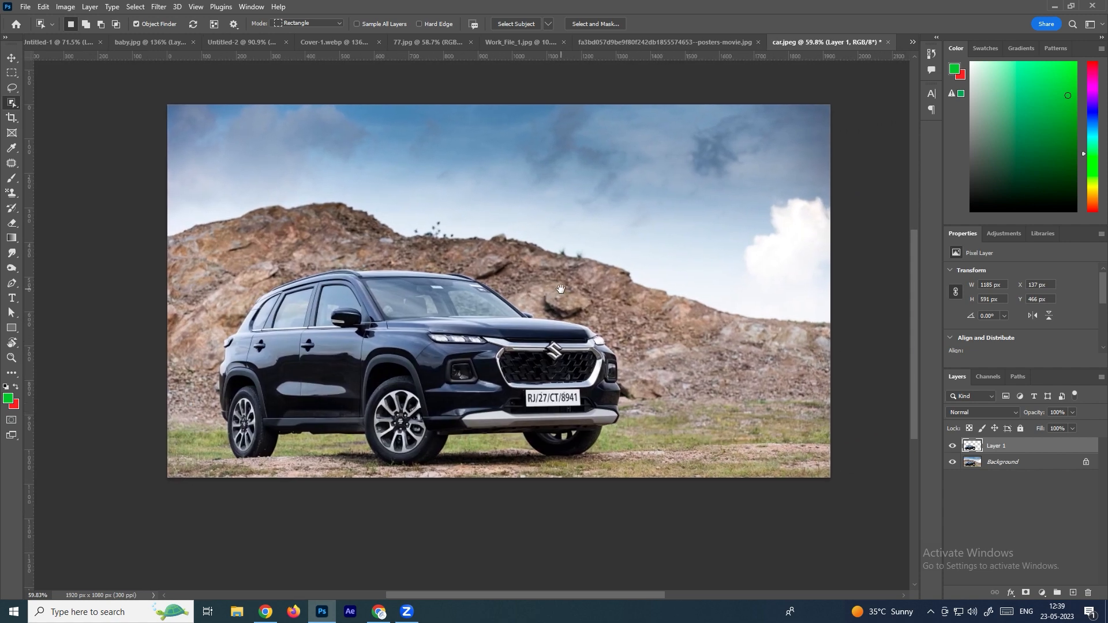
Step: Select the duck, toucan and long-necked bird in 11.jpg with a rectangular Object Selection, and clear the selection
right_click(16, 104)
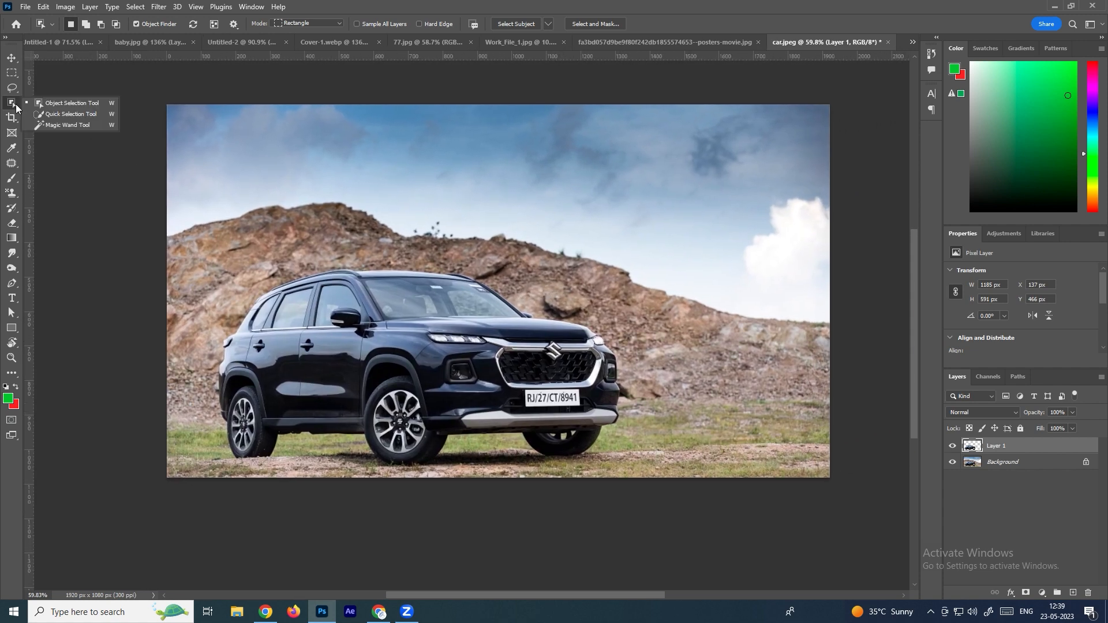
click(81, 104)
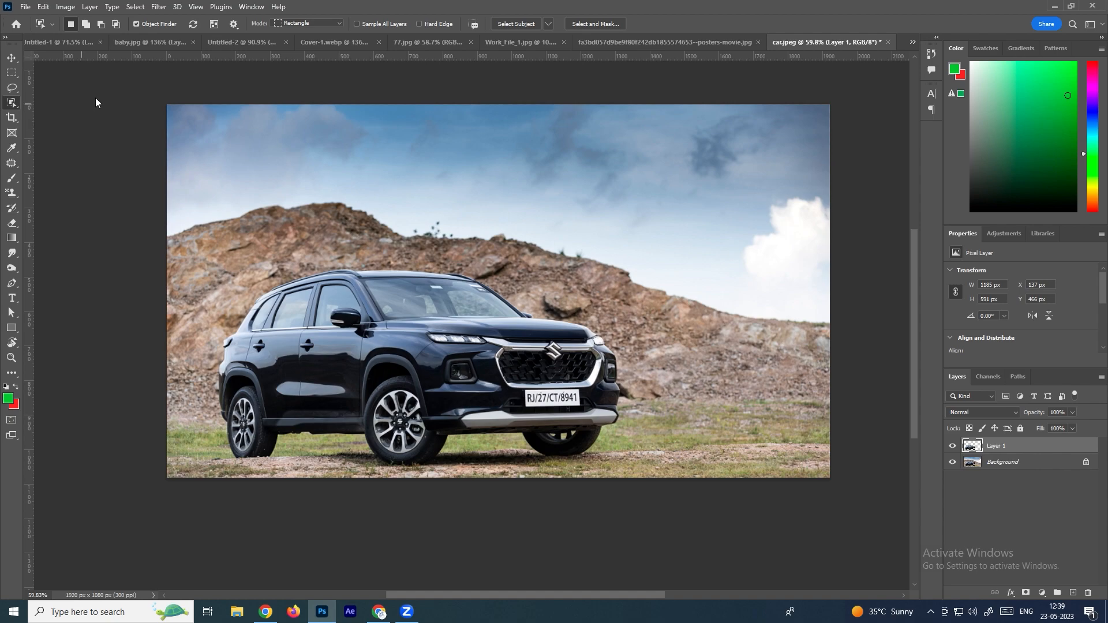
click(284, 24)
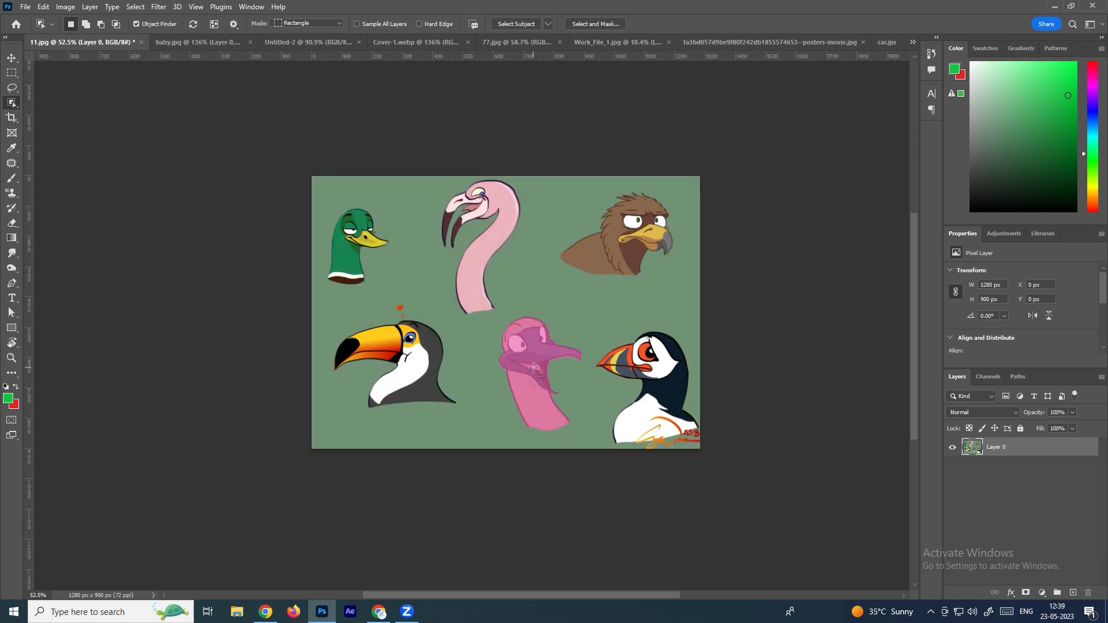
drag(338, 219, 521, 396)
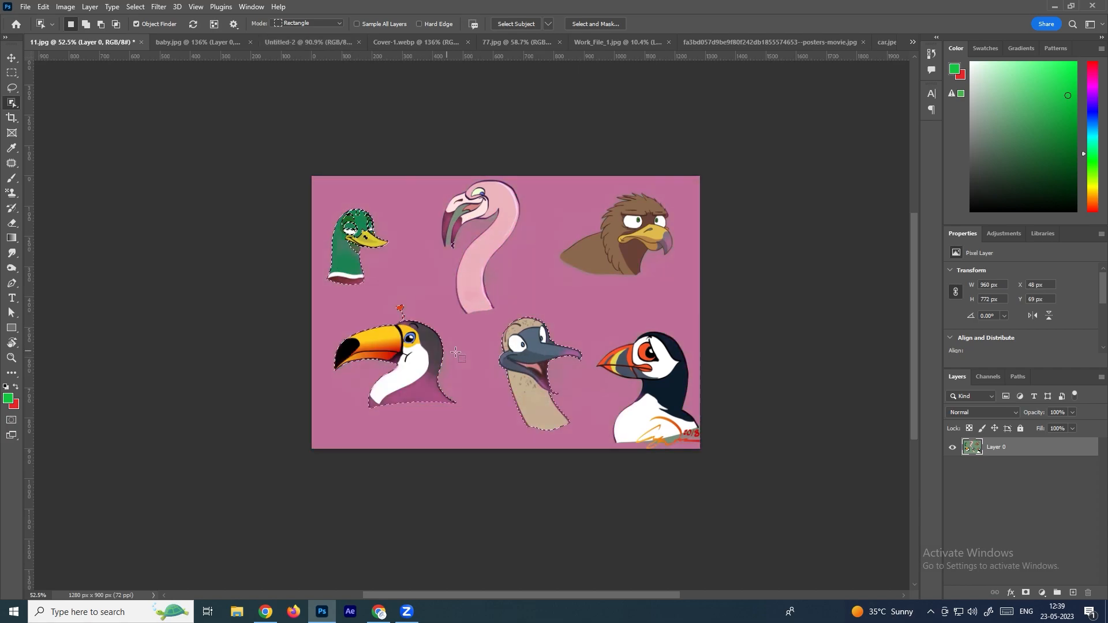
key(ctrl+d)
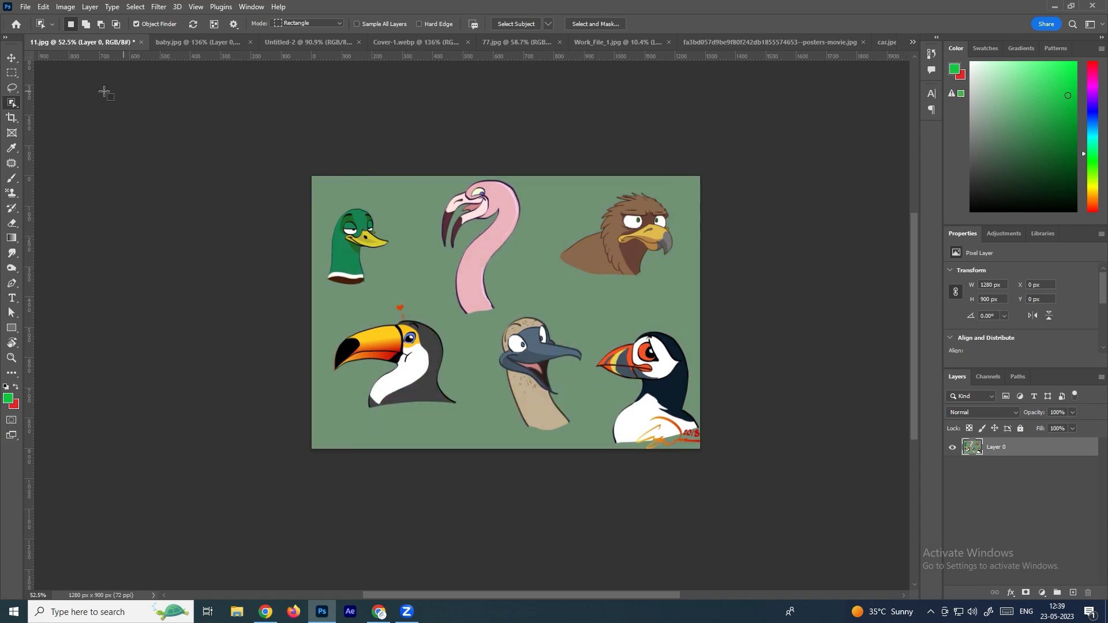
Step: Set Object Selection to Lasso mode and select the duck, flamingo and long-necked bird with a freehand outline
click(309, 23)
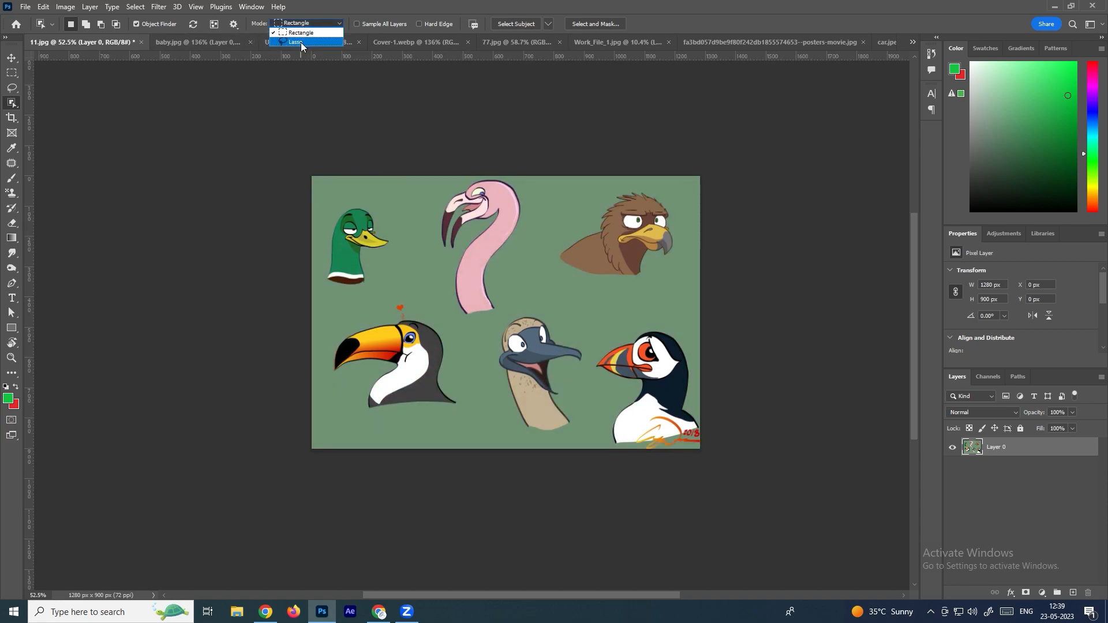
click(300, 43)
mouse_move(347, 186)
mouse_down()
mouse_move(326, 212)
mouse_move(326, 266)
mouse_move(360, 292)
mouse_up()
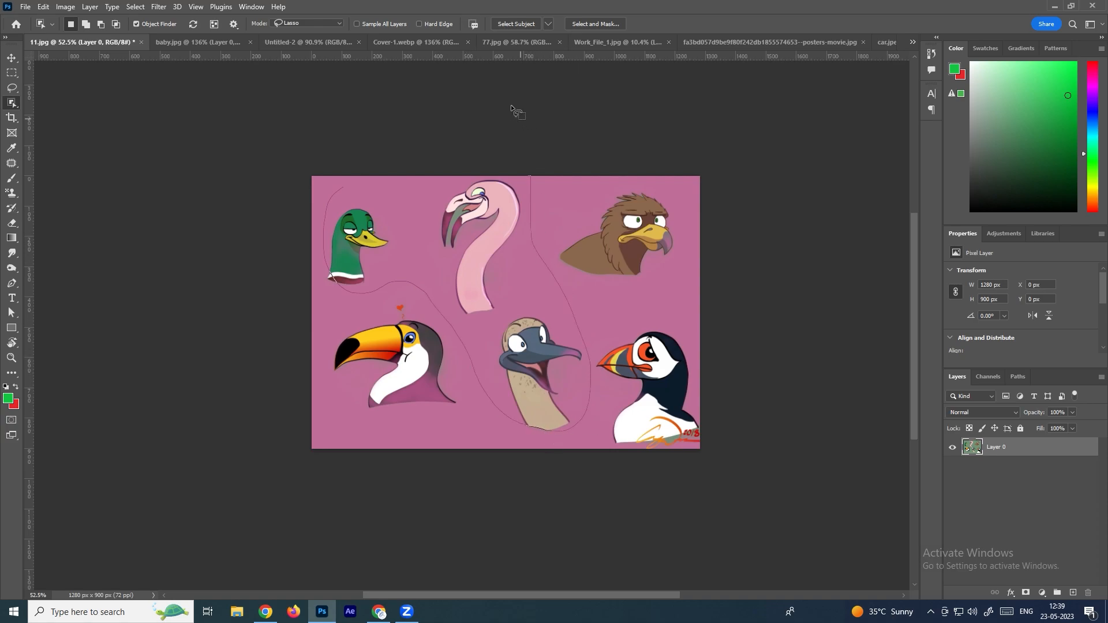
mouse_move(347, 226)
mouse_down()
mouse_move(343, 240)
mouse_move(349, 199)
mouse_up()
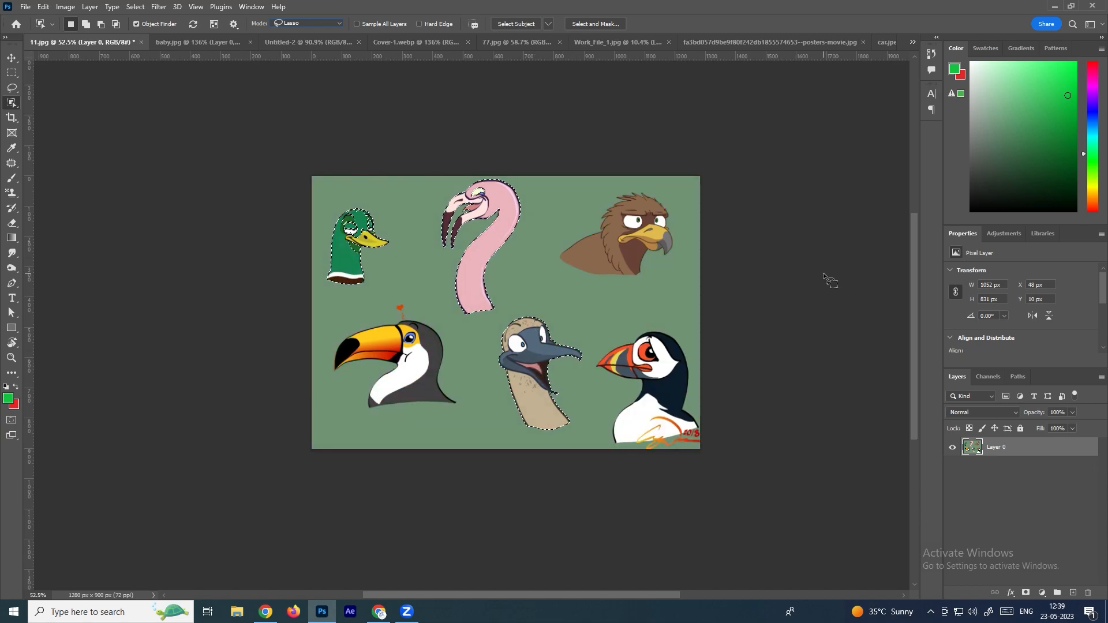
Step: Set Object Selection to Rectangle mode, select the four birds from duck to long-necked bird, and clear the selection
click(291, 24)
click(310, 30)
mouse_move(317, 196)
mouse_down()
mouse_move(584, 413)
mouse_move(586, 437)
mouse_up()
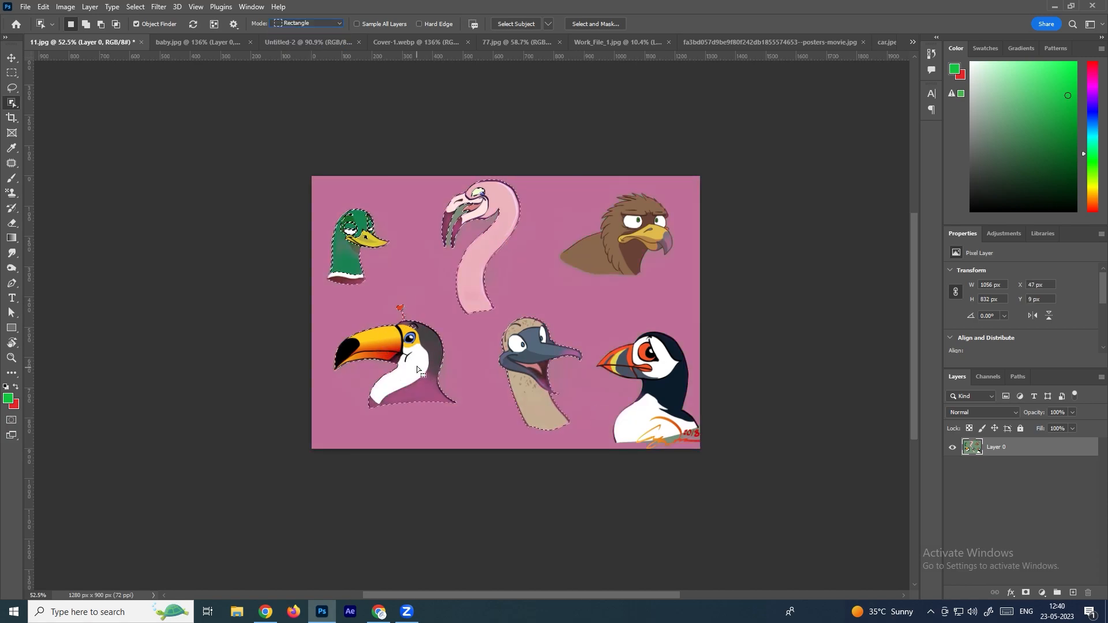
key(ctrl+d)
Step: Set Object Selection back to Lasso mode, outline the duck, flamingo, eagle and long-necked bird together, and clear the selection
click(317, 25)
click(303, 36)
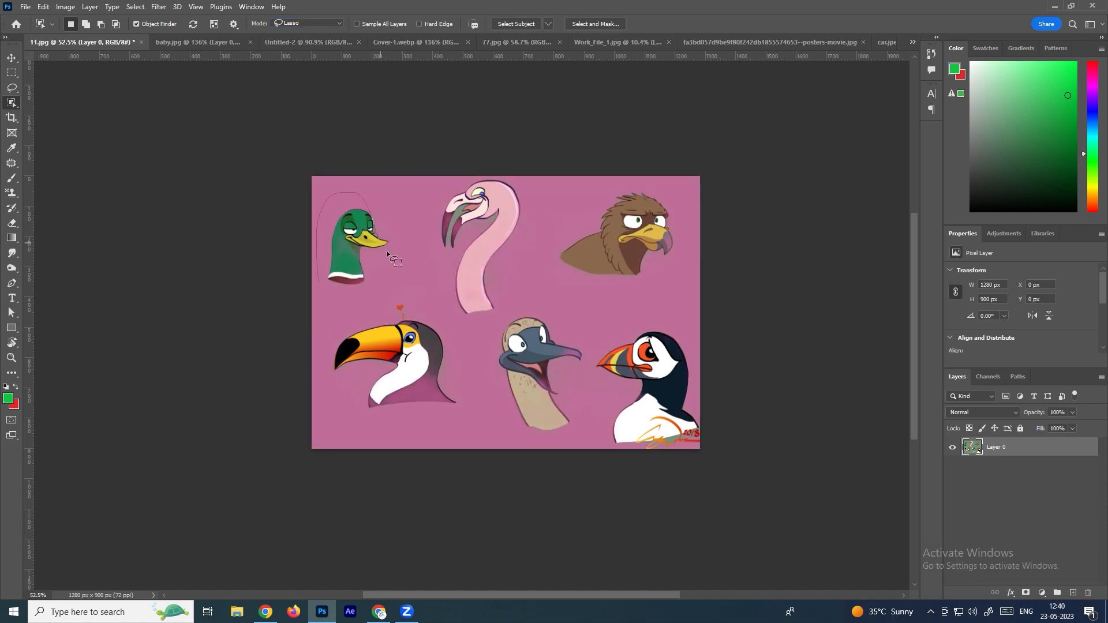
mouse_move(464, 186)
mouse_down()
mouse_move(524, 194)
mouse_move(544, 238)
mouse_up()
drag(347, 254, 348, 255)
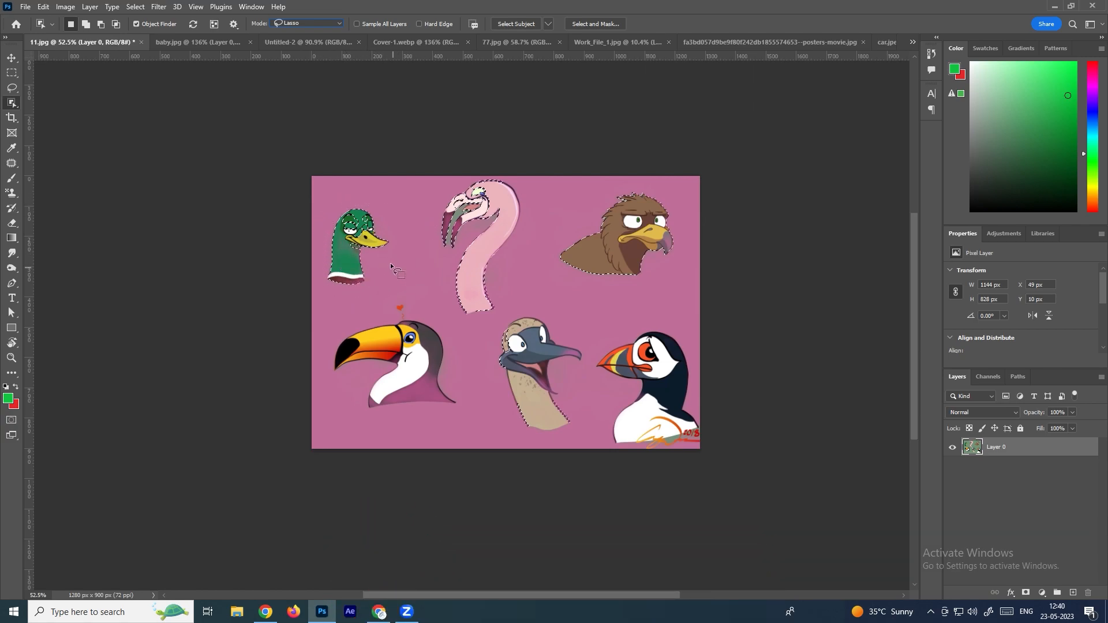
click(392, 283)
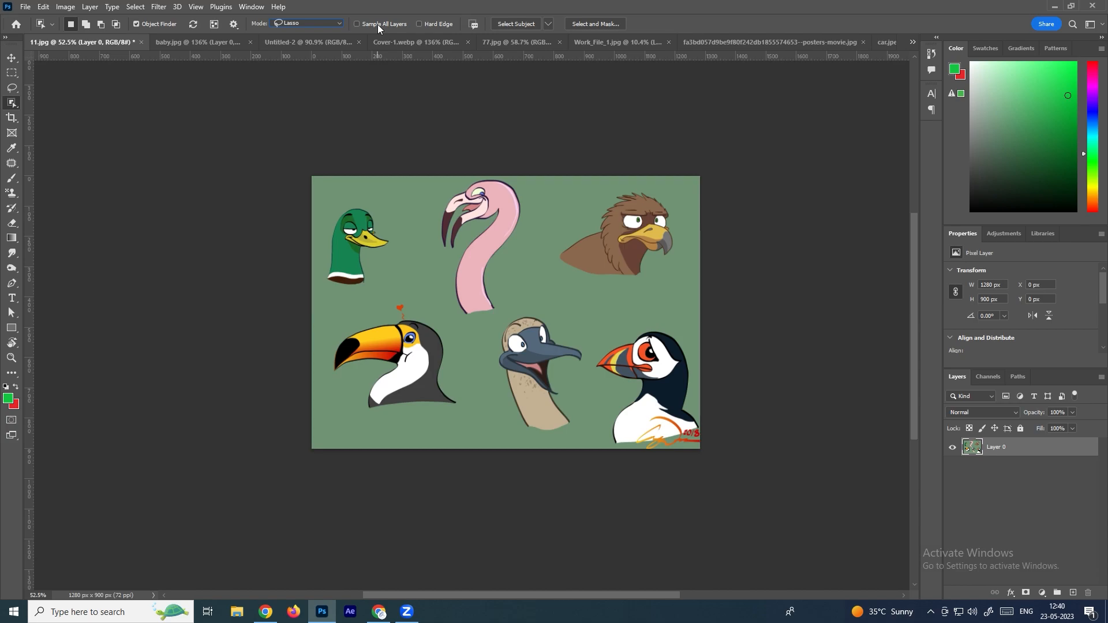
Step: Place the bluebird image 22 as an embedded layer over the lower birds, scaled to about 131%
click(25, 7)
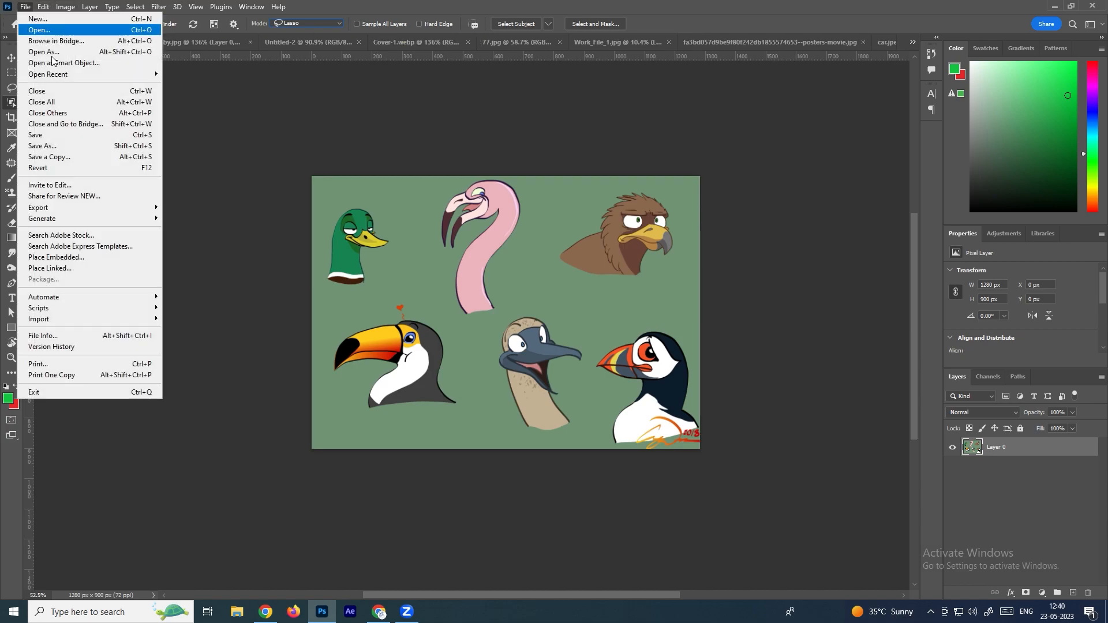
click(132, 257)
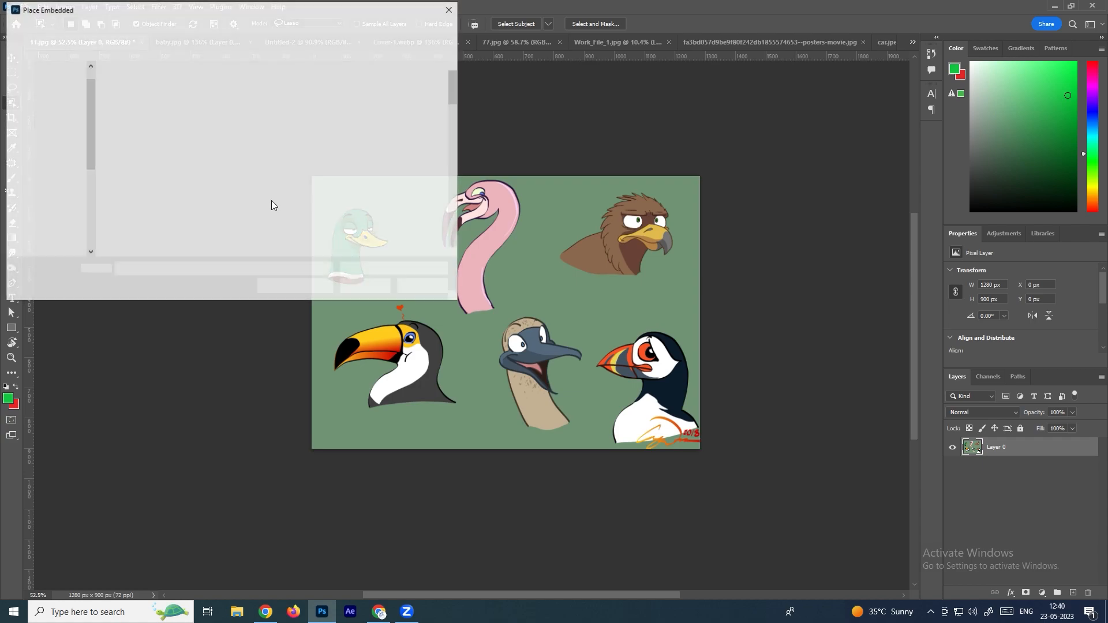
double_click(296, 171)
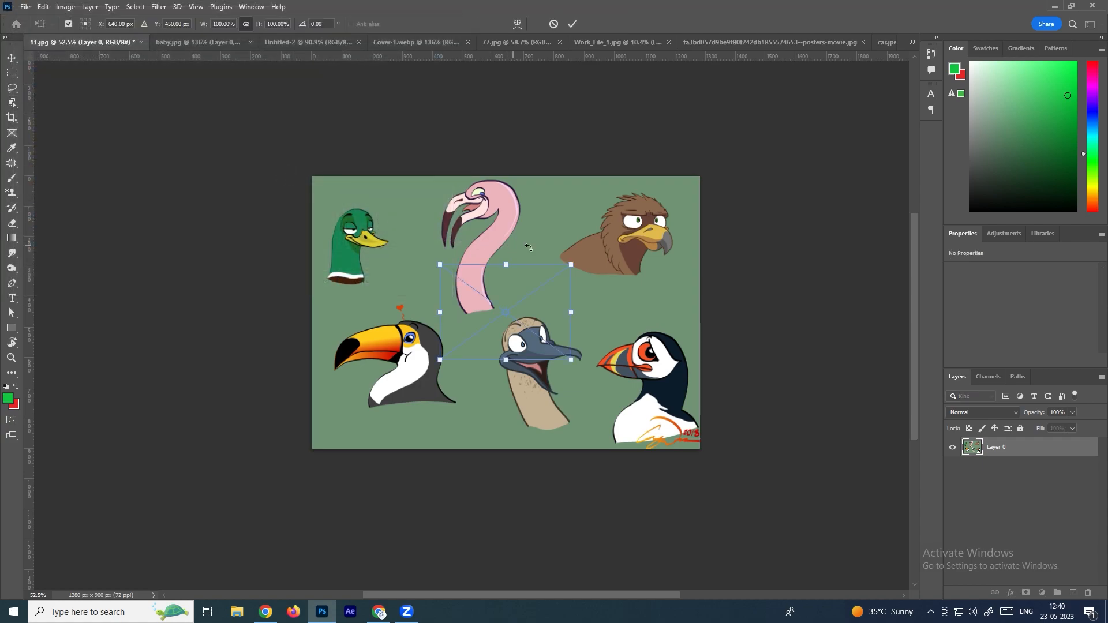
drag(582, 290, 512, 351)
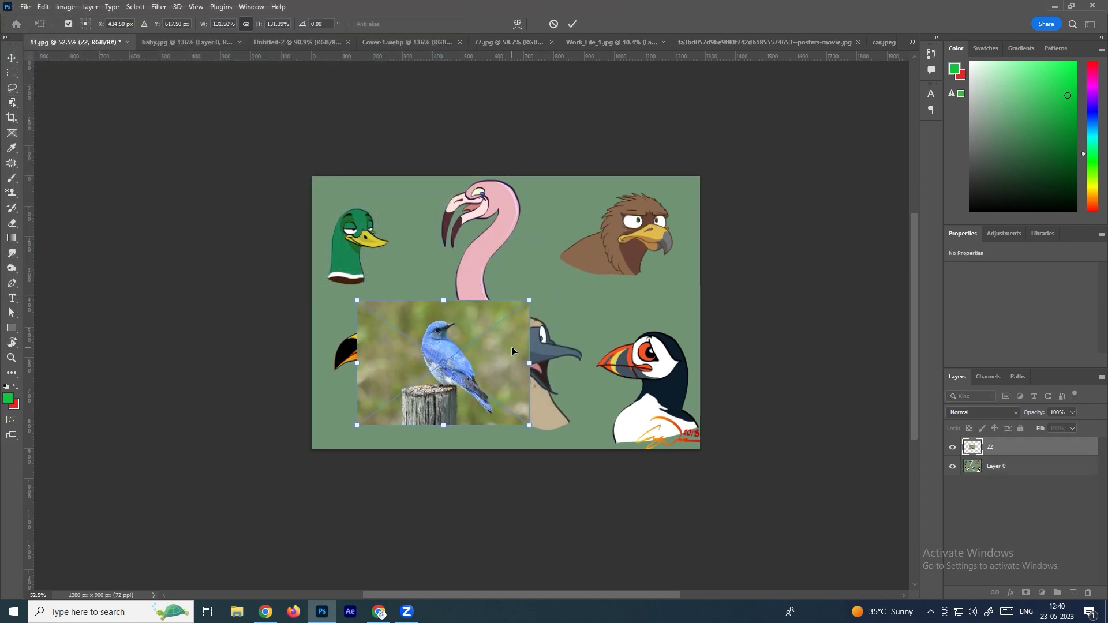
key(Return)
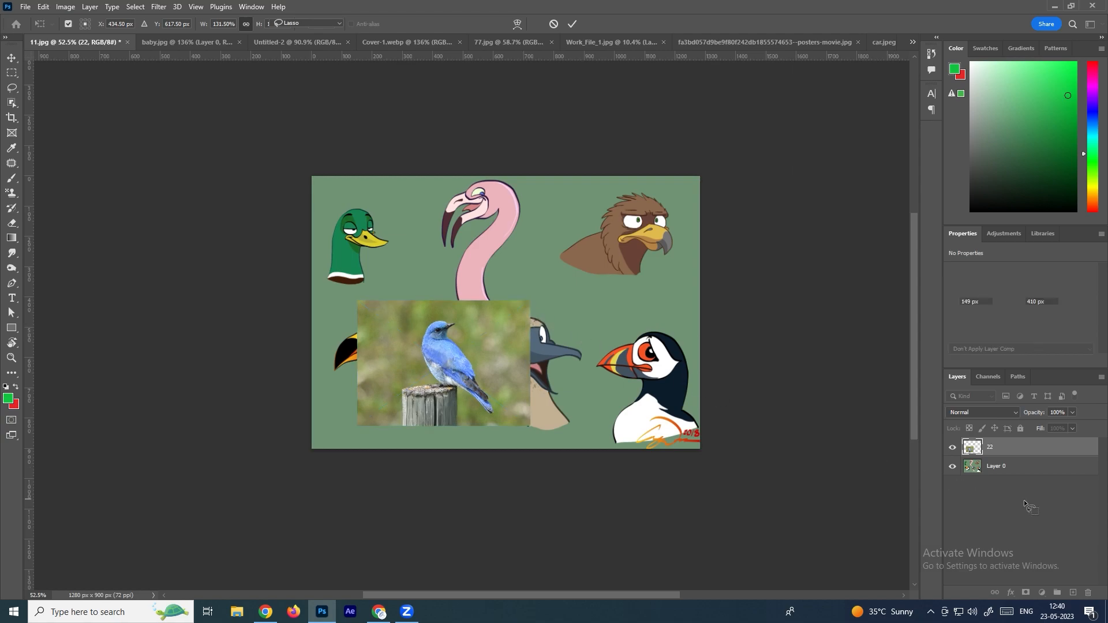
Step: Make Layer 0 active and enable Sample All Layers for the Object Selection tool
click(1009, 470)
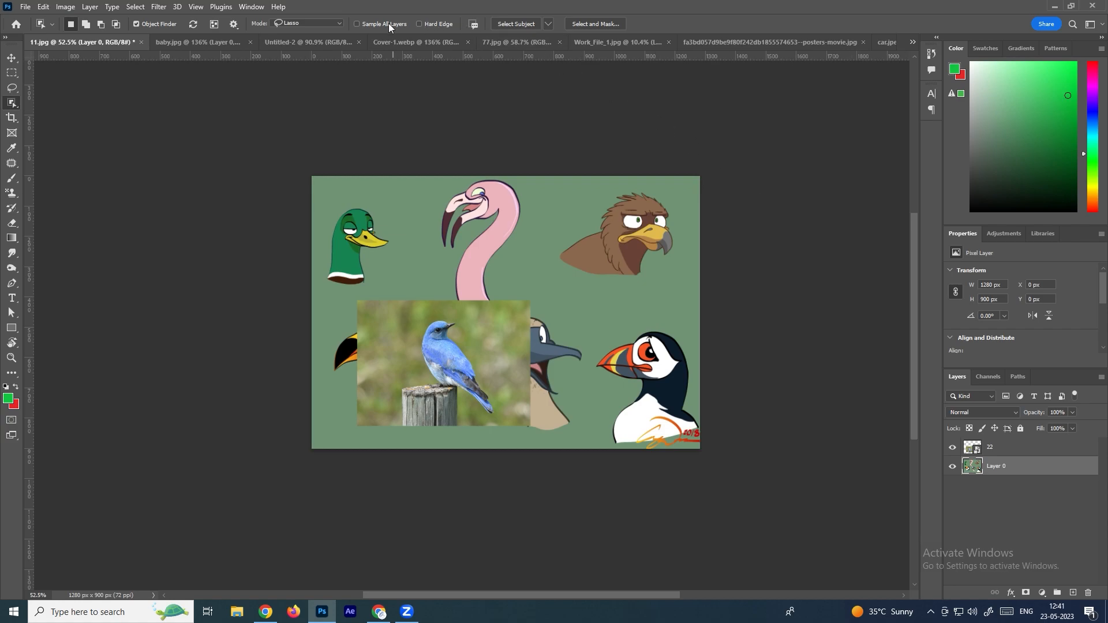
click(514, 25)
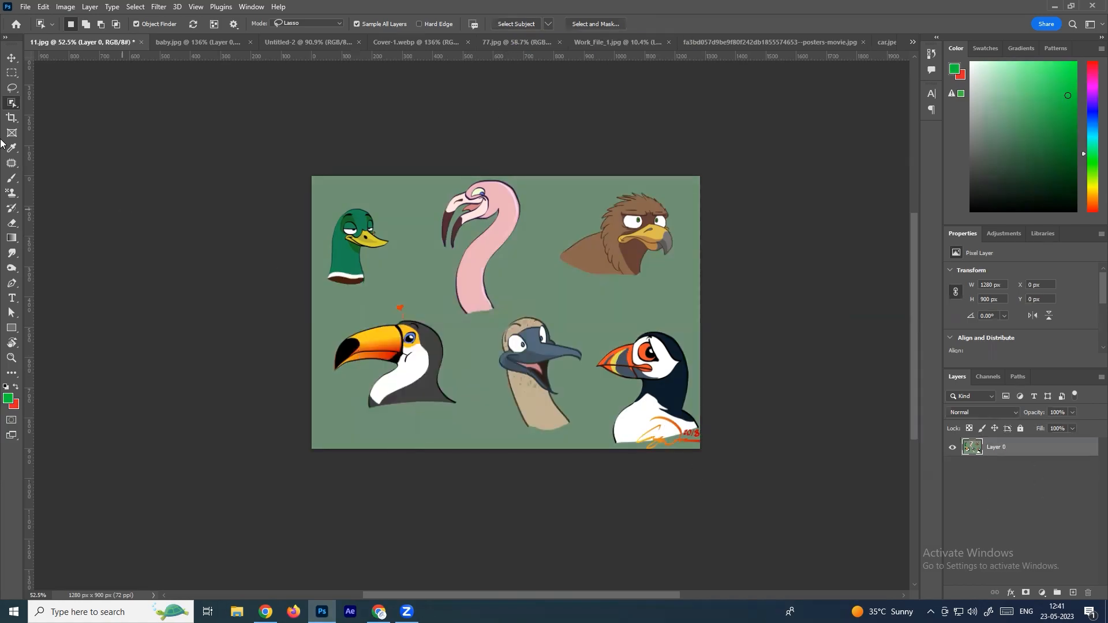
Step: Switch to Work_File_1.jpg with the purple-haired woman and activate the Quick Selection tool
right_click(12, 104)
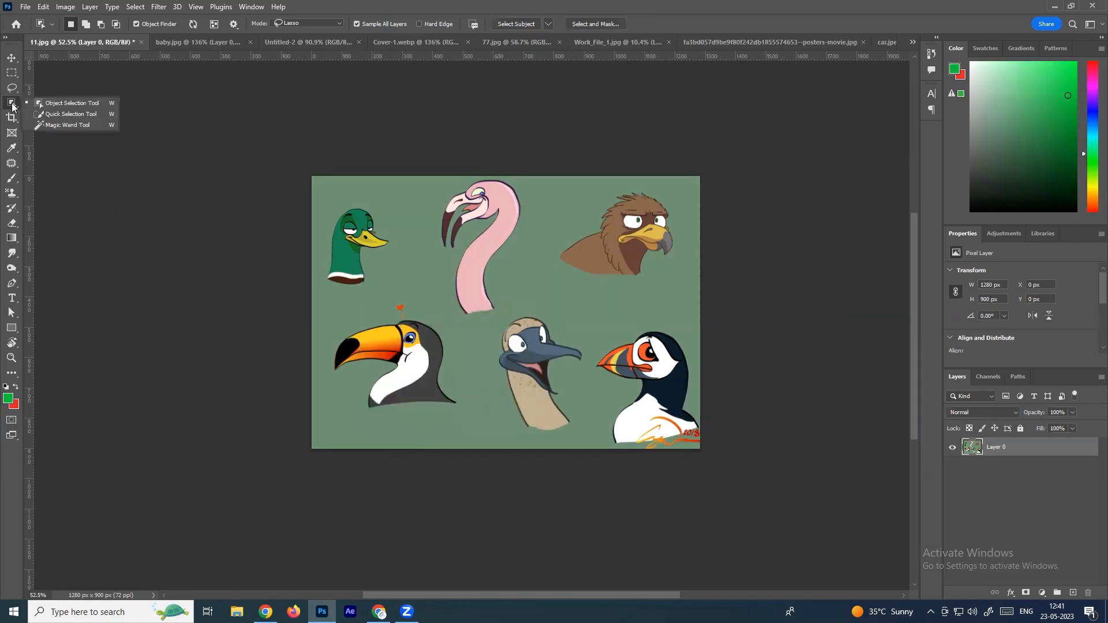
click(77, 118)
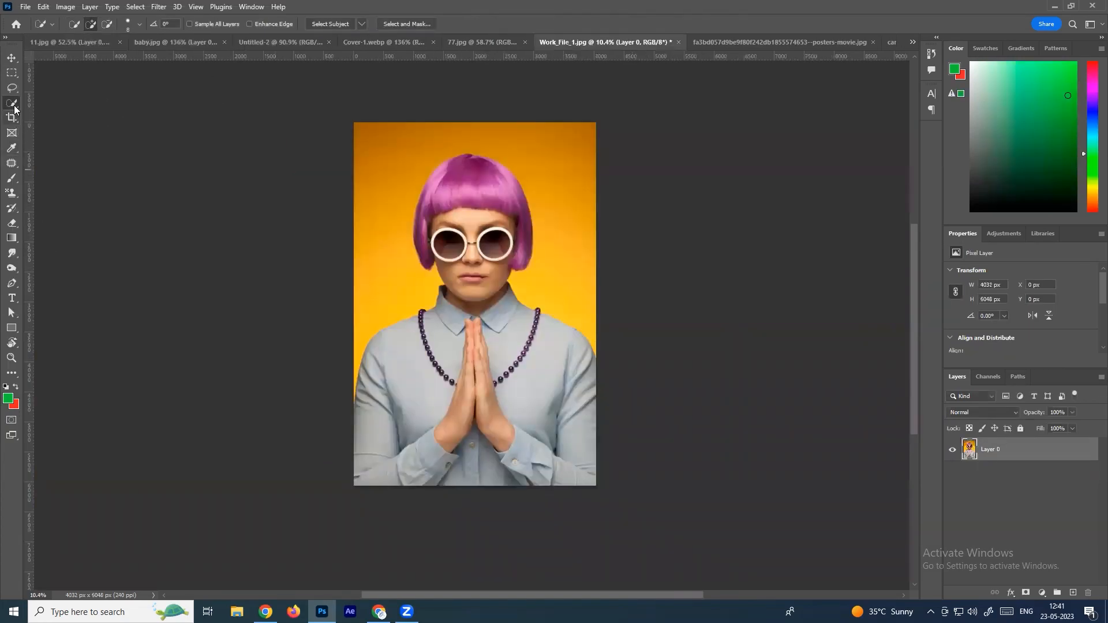
right_click(14, 106)
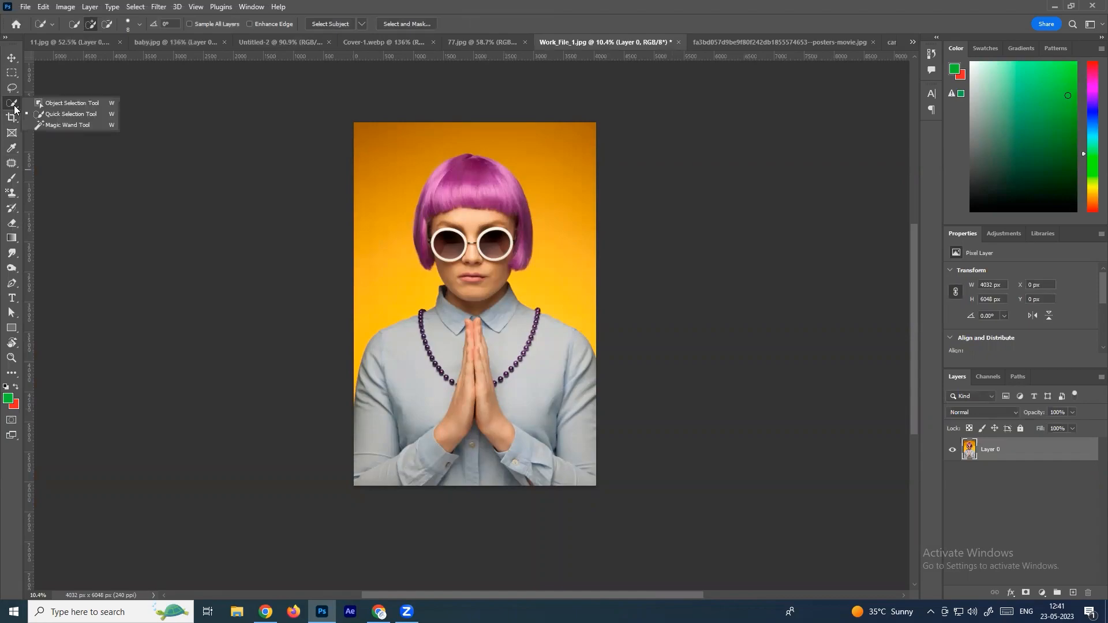
click(69, 114)
Step: Step the Quick Selection brush size up and down over the necklace area, ending at 1200 px
drag(435, 371, 447, 370)
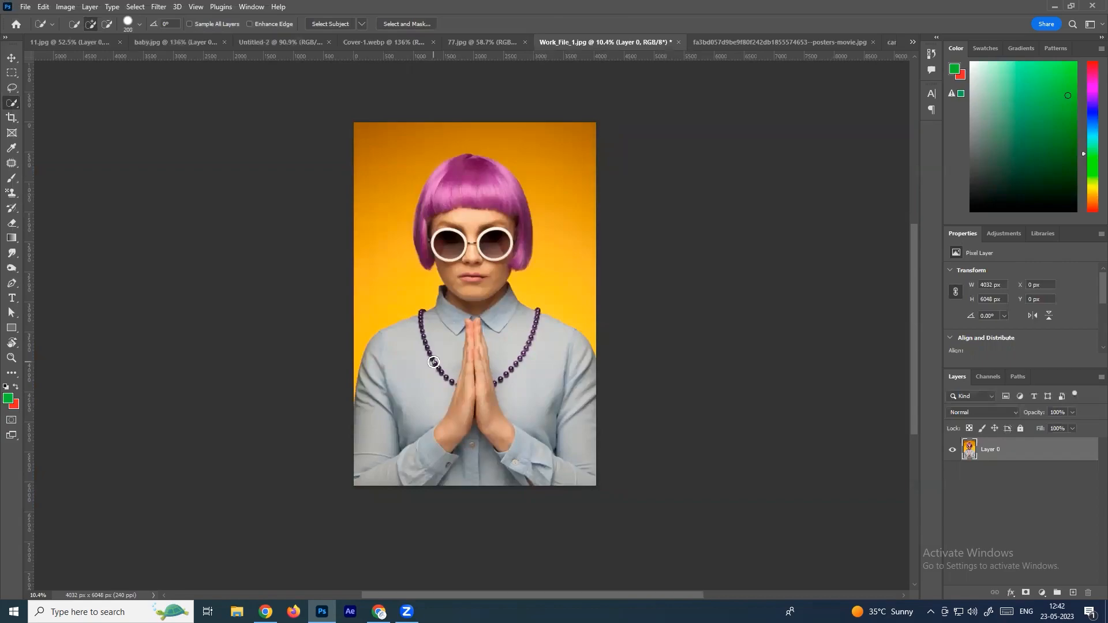
key(bracketright)
key(bracketright)
key(bracketright)
key(bracketright)
key(bracketright)
key(bracketright)
key(bracketleft)
key(bracketleft)
key(bracketleft)
key(bracketleft)
key(bracketright)
key(bracketright)
key(bracketright)
key(bracketright)
key(bracketright)
key(bracketright)
key(bracketright)
Step: Enlarge the Quick Selection brush interactively on the canvas to about 1387 px
alt+right_click(468, 373)
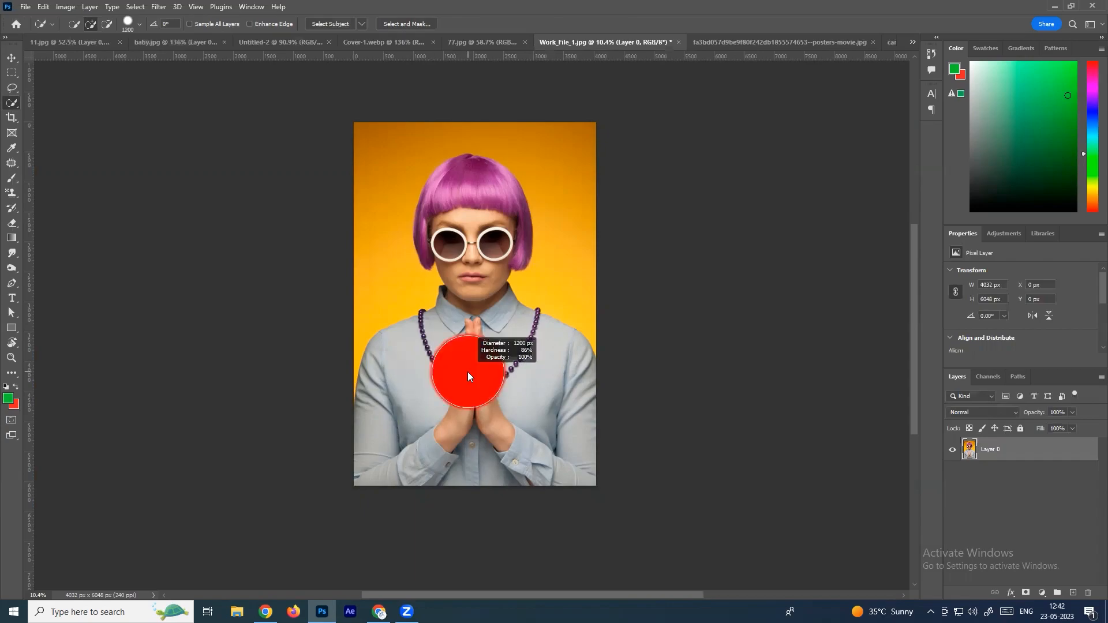
mouse_move(469, 373)
mouse_down()
mouse_move(437, 375)
mouse_move(527, 386)
mouse_up()
scroll(523, 363, up, 1)
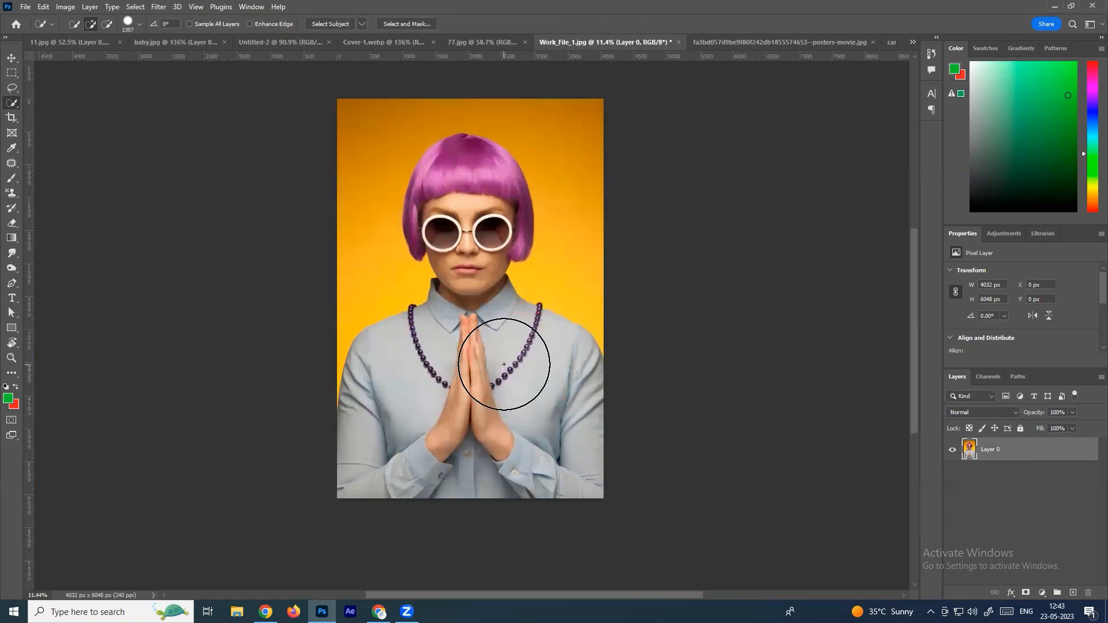
Step: Select the woman's shirt with a brush of about 1125 px, extend over her face and hair with a smaller brush, and clear the selection
alt+right_click(502, 457)
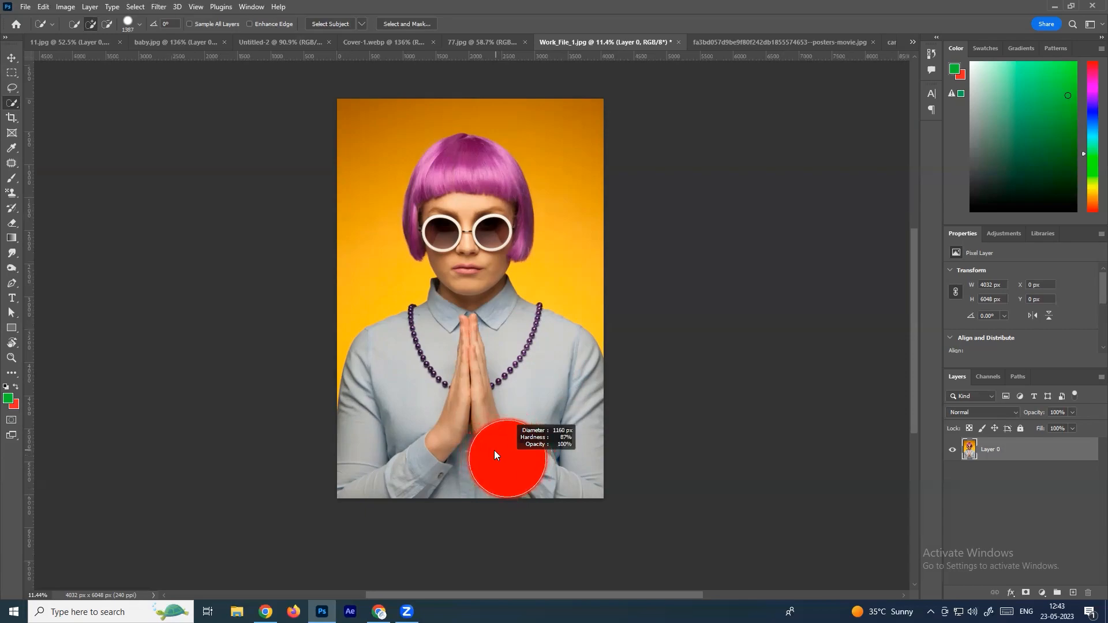
click(492, 399)
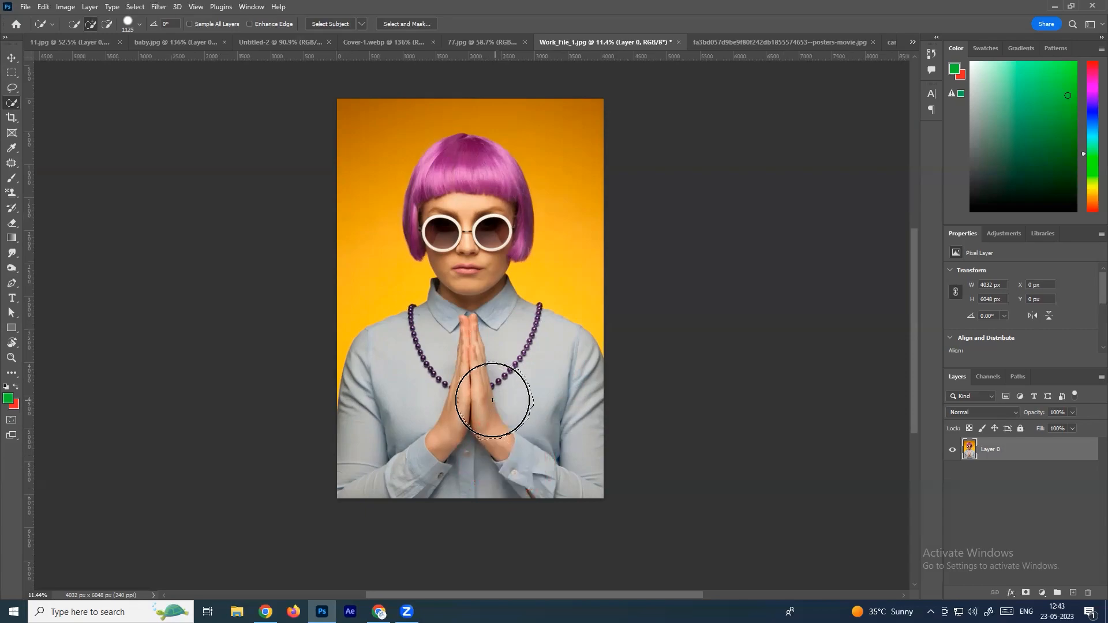
click(447, 406)
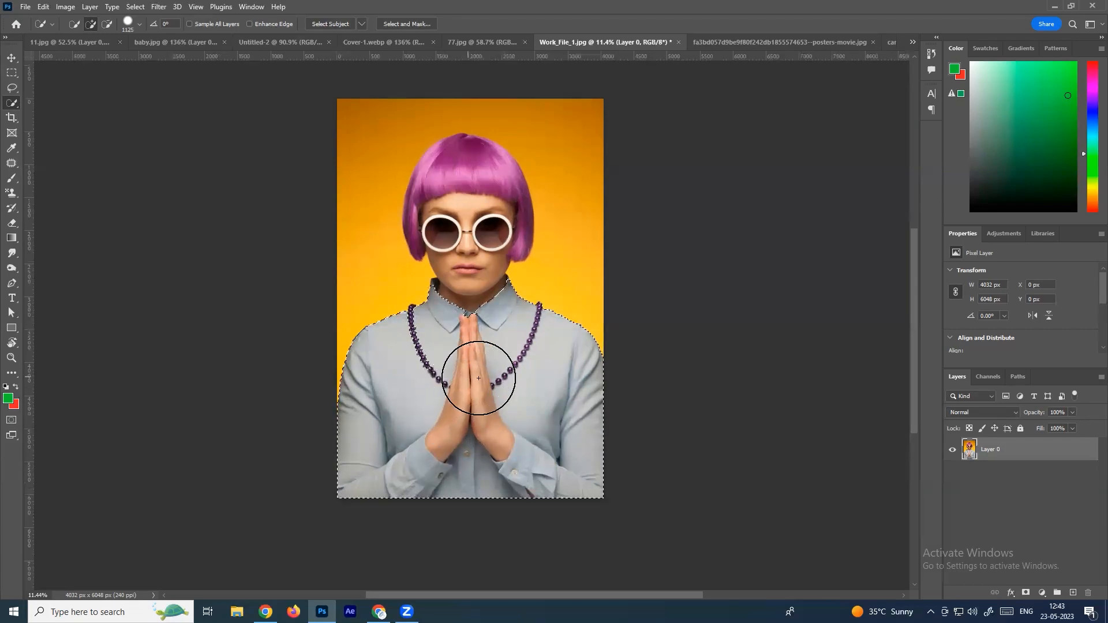
alt+right_click(490, 396)
mouse_move(466, 322)
mouse_down()
mouse_move(483, 264)
mouse_move(509, 229)
mouse_move(484, 190)
mouse_up()
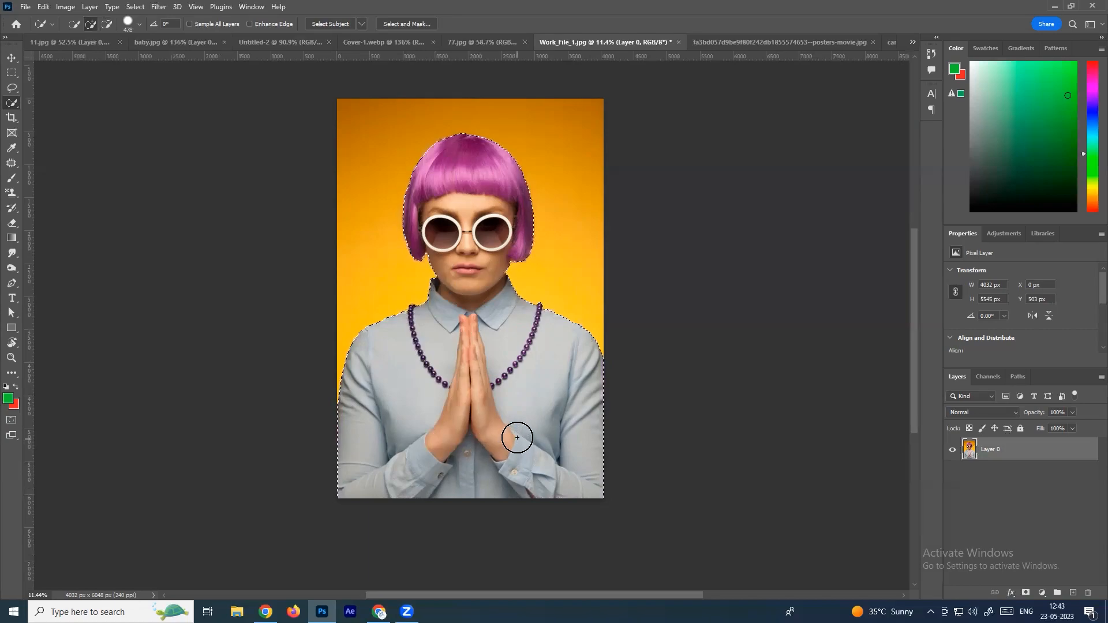
key(ctrl+d)
Step: Return to 11.jpg and select the green duck head with a freehand Object Selection outline
click(172, 43)
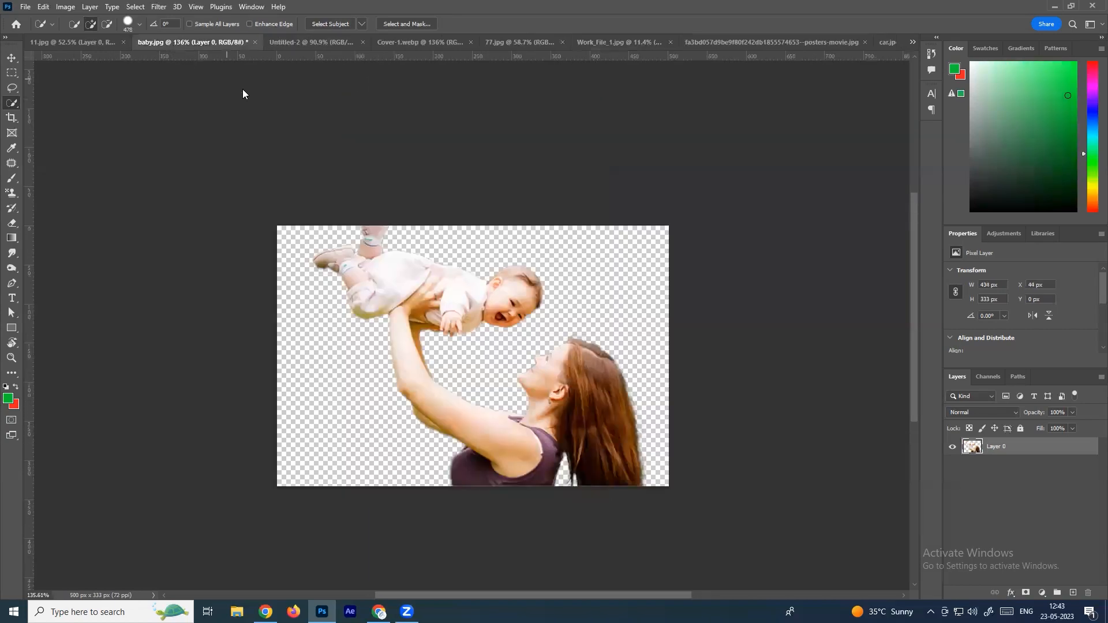
click(419, 41)
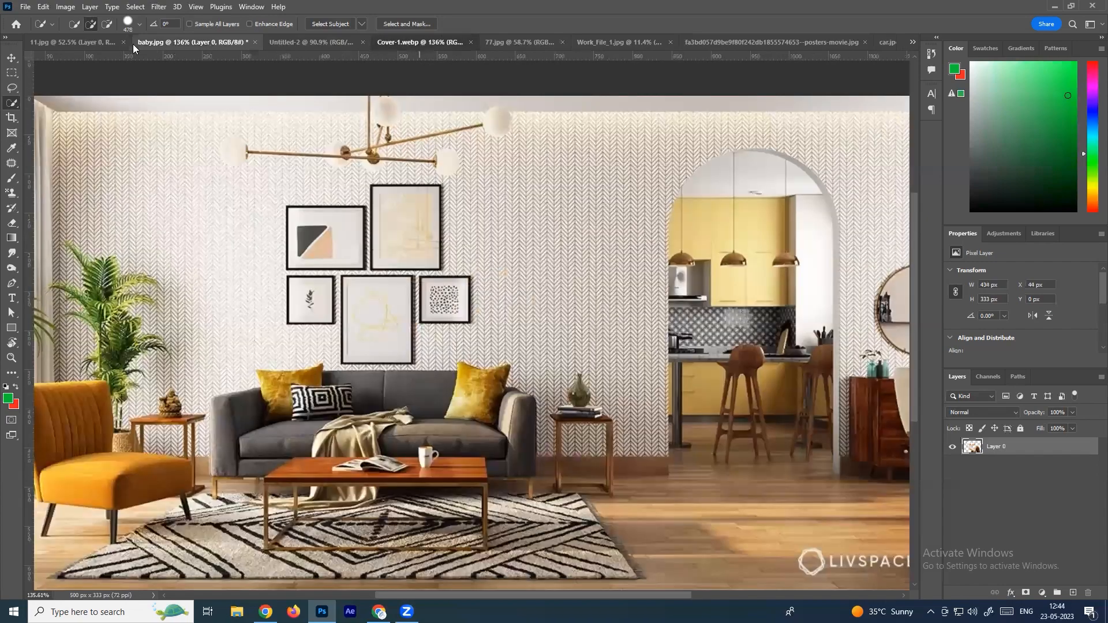
click(98, 40)
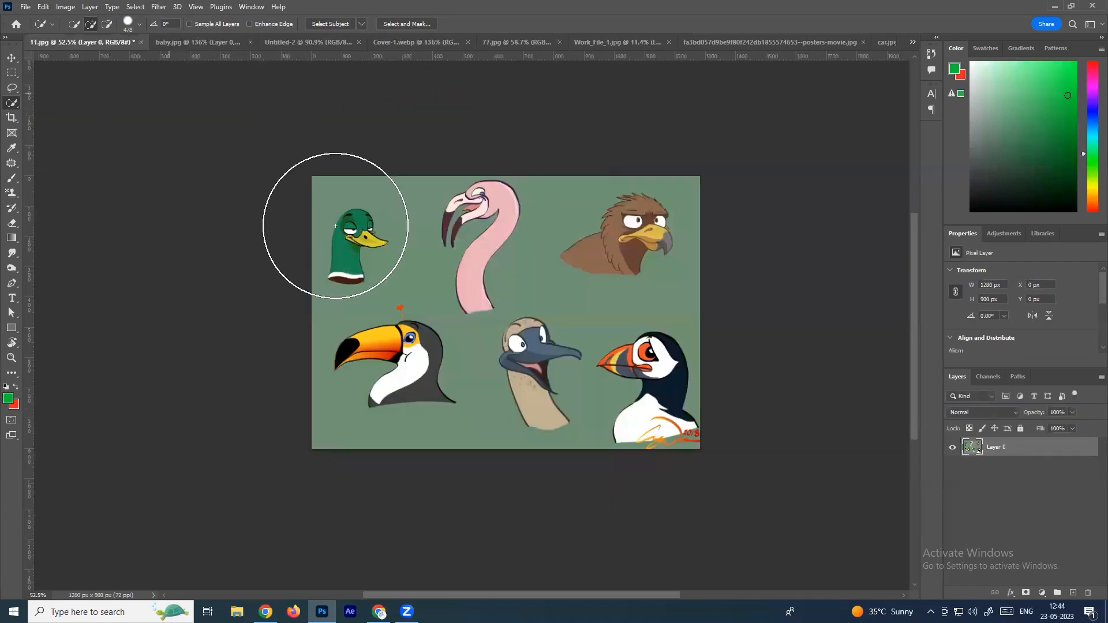
right_click(12, 107)
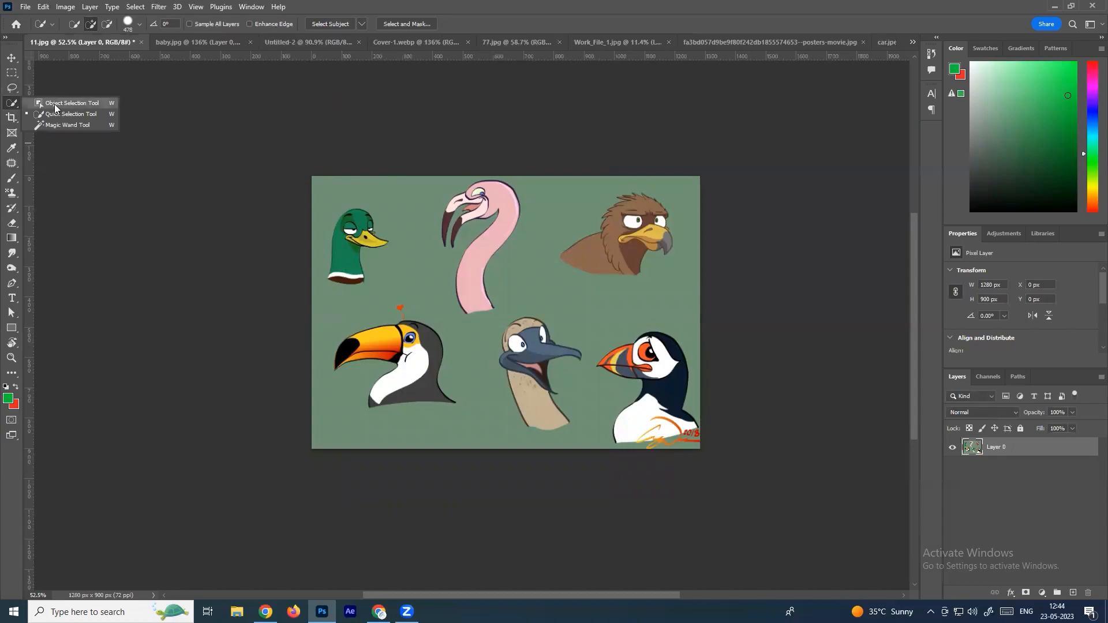
click(55, 105)
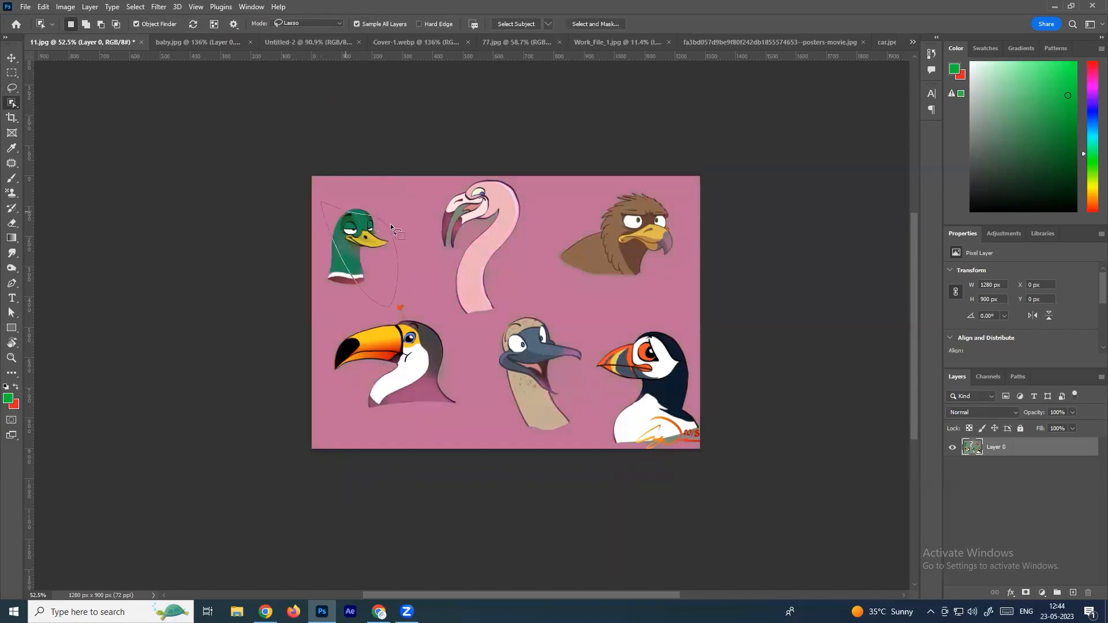
scroll(349, 245, up, 5)
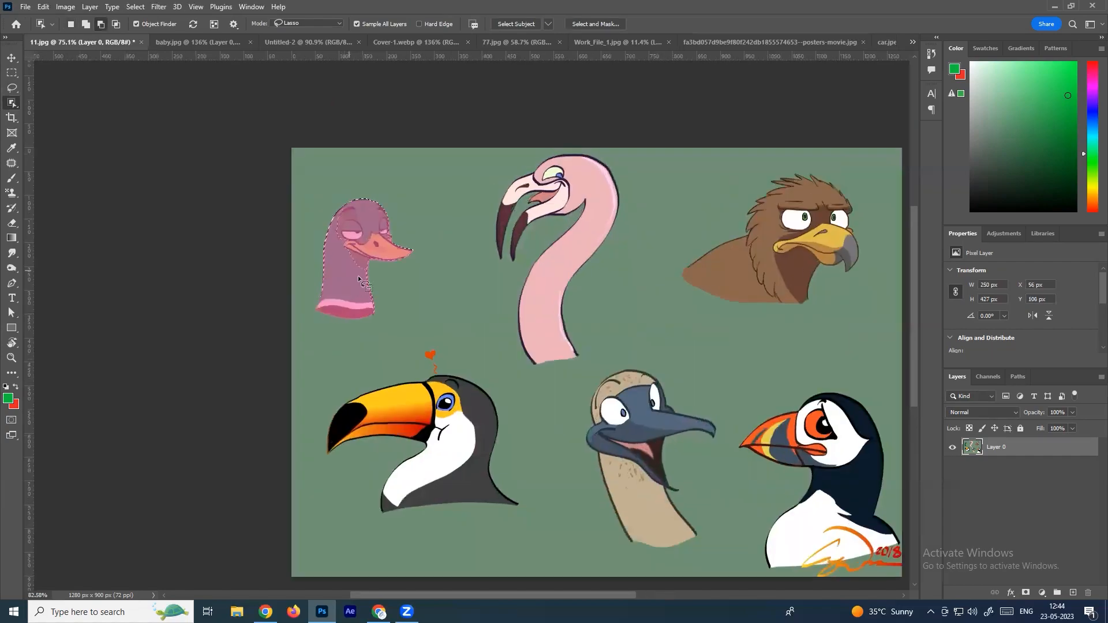
Step: Switch to the Quick Selection tool and resize its brush over the green duck head
right_click(12, 104)
click(95, 115)
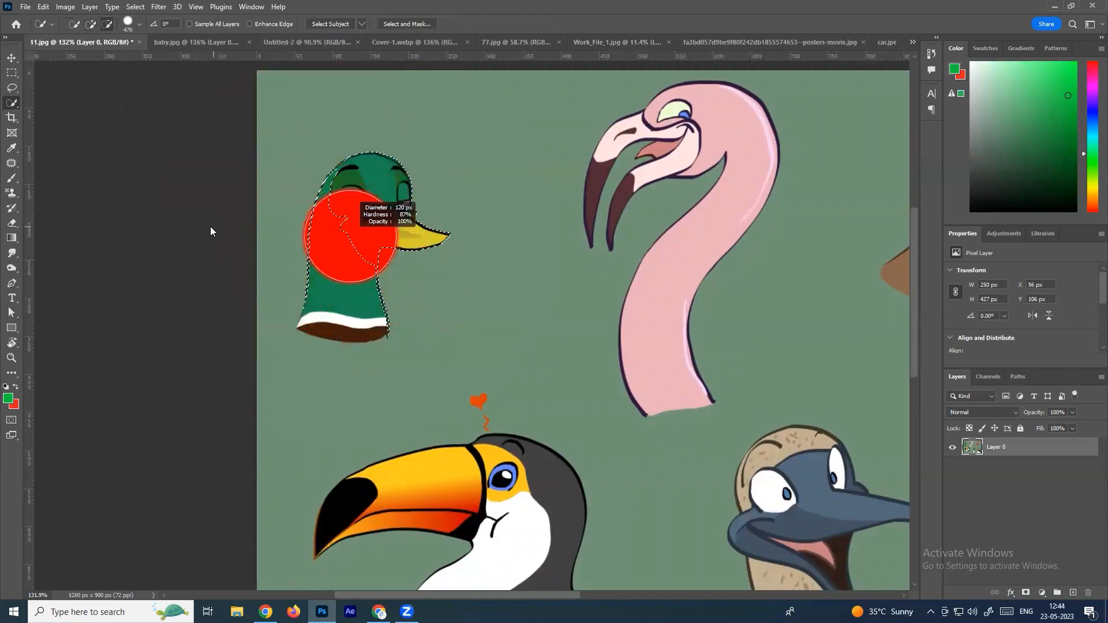
mouse_move(349, 205)
mouse_down()
mouse_move(334, 205)
mouse_move(343, 248)
mouse_up()
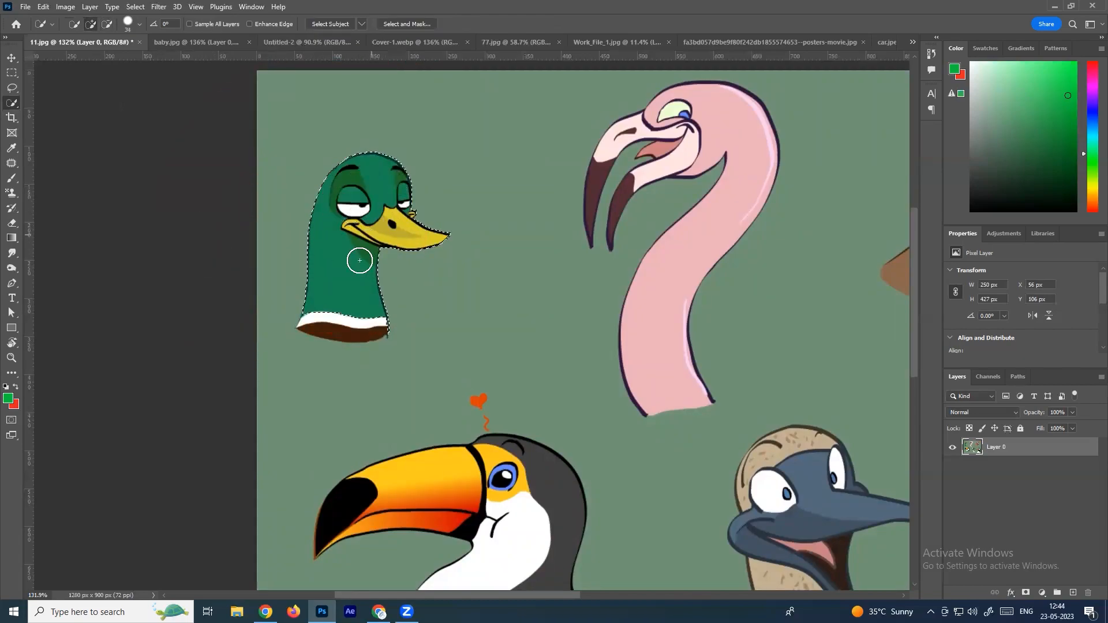
Step: Paint Quick Selection strokes over the flamingo's neck and head and over the brown eagle, and clear the selection
scroll(347, 317, down, 2)
mouse_move(581, 280)
mouse_down()
mouse_move(655, 188)
mouse_move(635, 160)
mouse_move(606, 159)
mouse_up()
drag(732, 212, 518, 251)
drag(612, 278, 579, 278)
drag(635, 254, 640, 268)
key(ctrl+d)
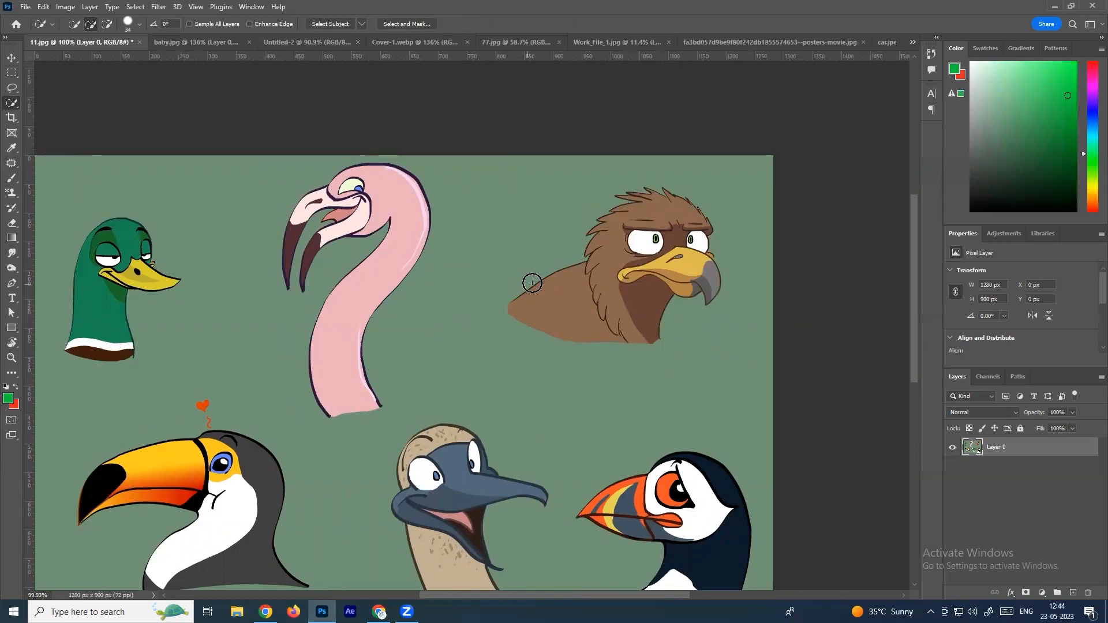
Step: Select the brown eagle, extend the selection to the puffin with Quick Selection strokes, and clear it
mouse_move(608, 293)
mouse_down()
mouse_move(580, 312)
mouse_move(615, 276)
mouse_move(651, 263)
mouse_move(702, 279)
mouse_up()
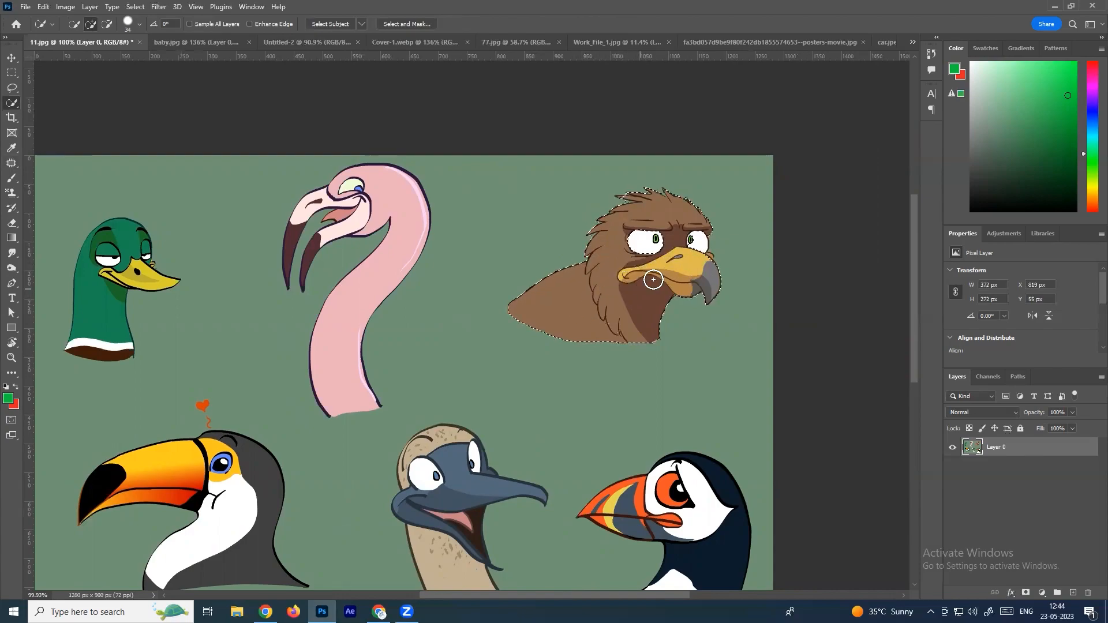
scroll(623, 303, down, 3)
mouse_move(702, 433)
mouse_down()
mouse_move(670, 516)
mouse_move(668, 449)
mouse_up()
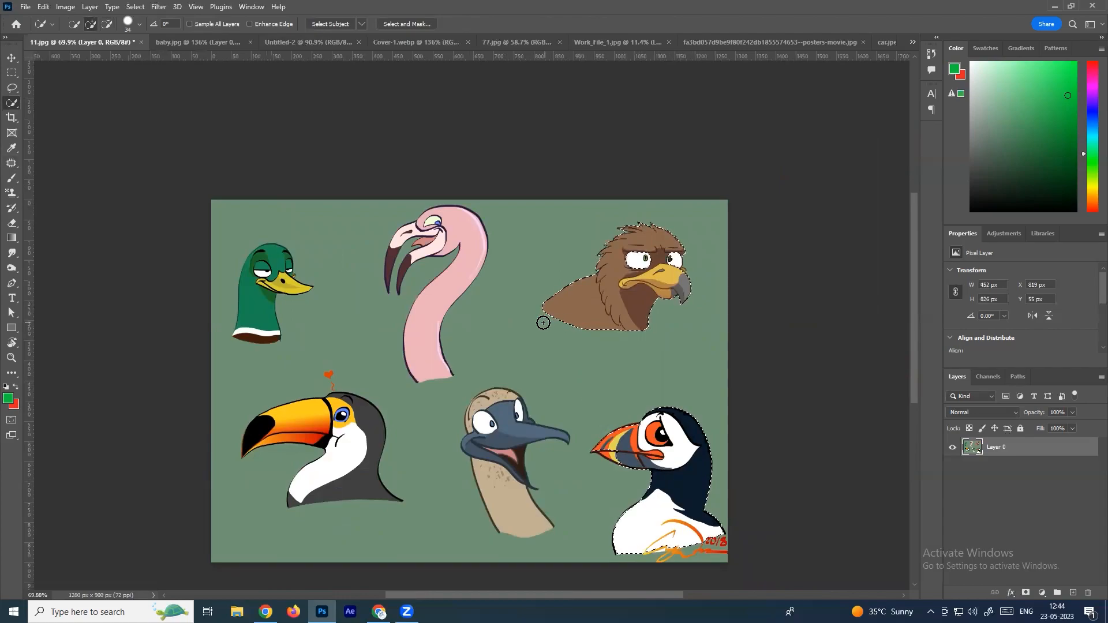
key(ctrl+d)
Step: Select all the birds with Select Subject and add the missing parts of the duck's head and neck with Quick Selection
right_click(11, 103)
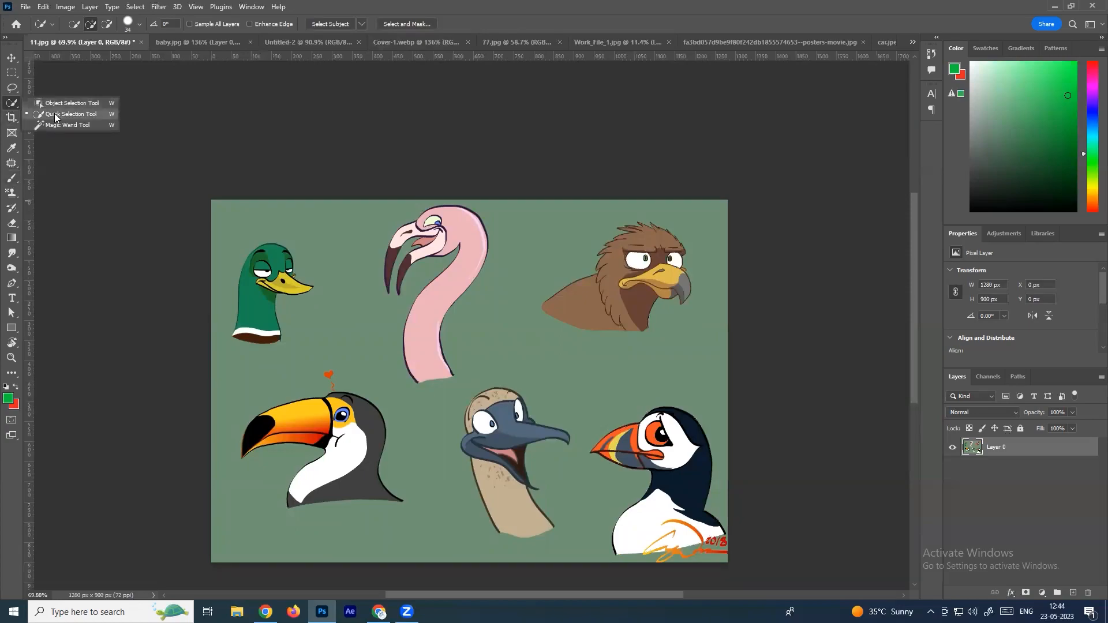
click(56, 116)
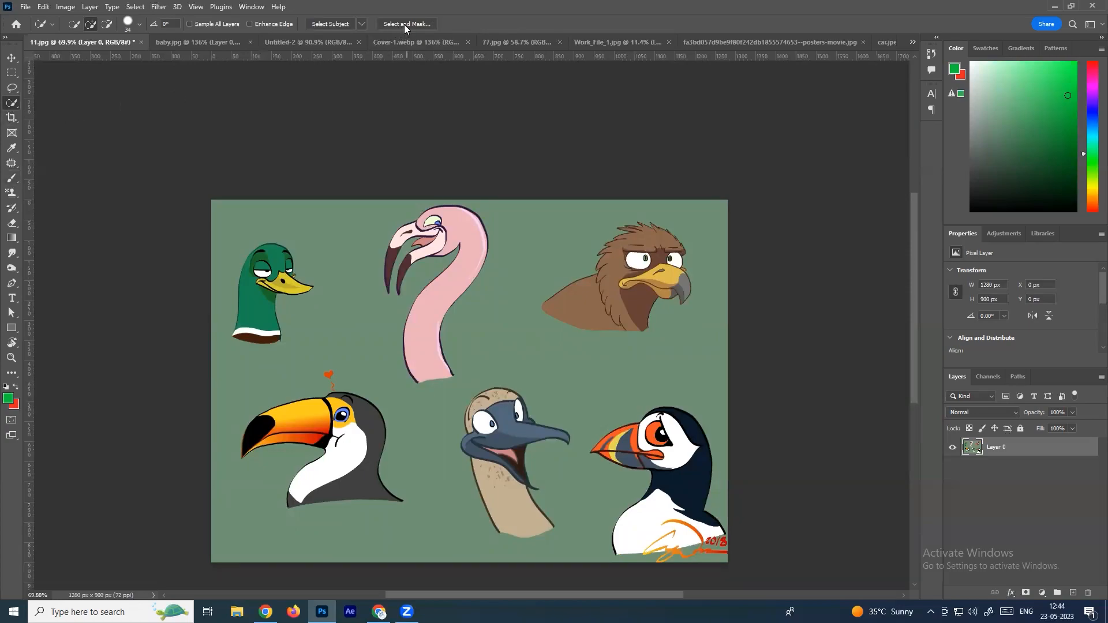
click(328, 24)
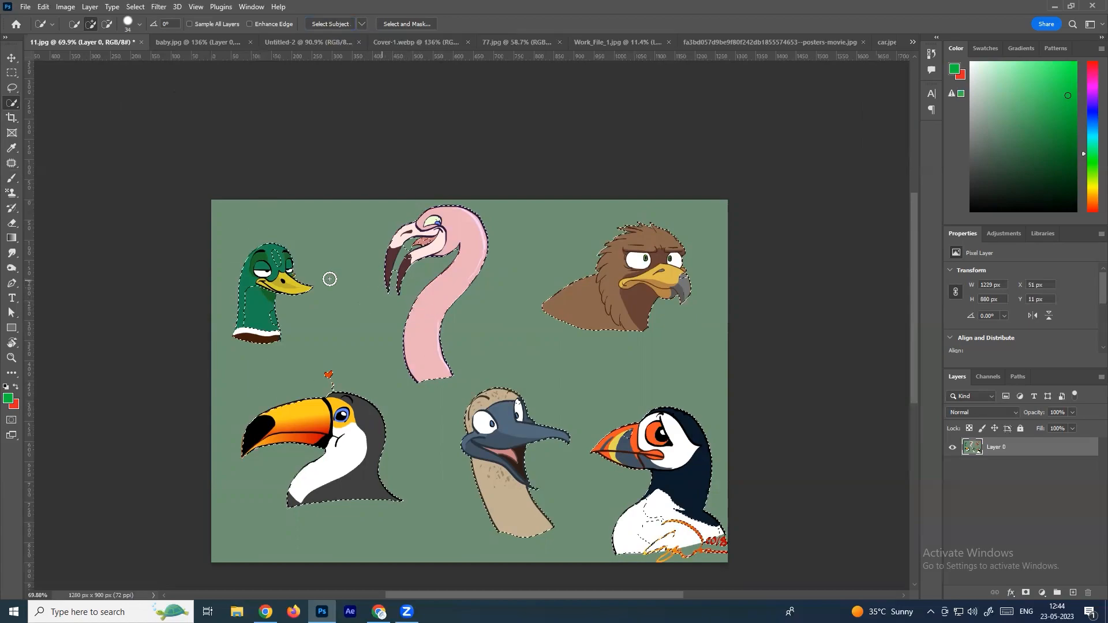
scroll(311, 271, up, 3)
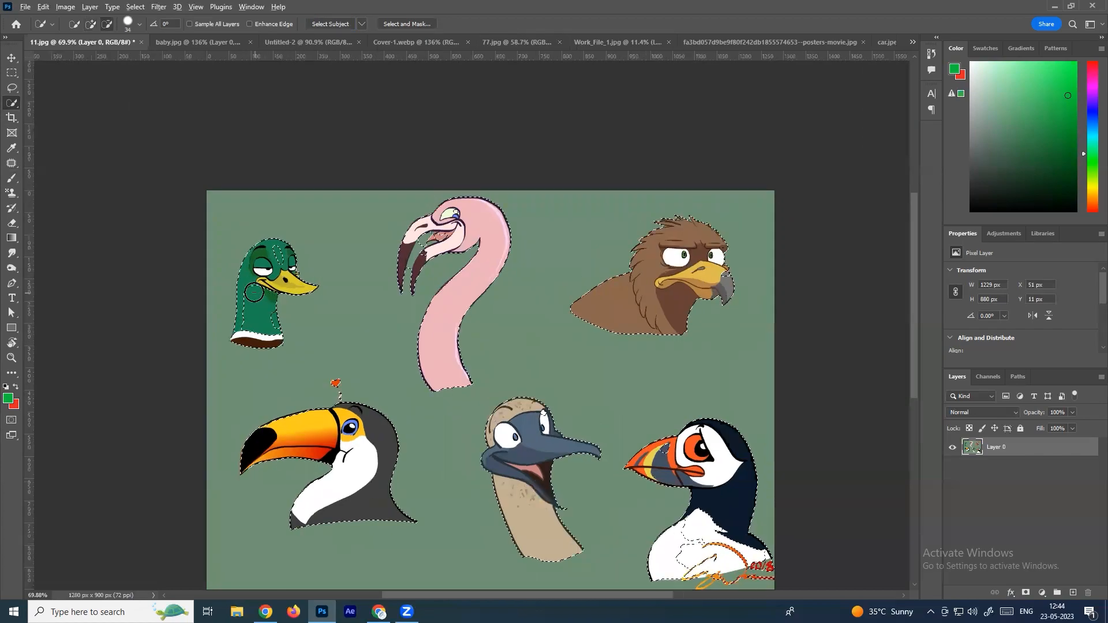
mouse_move(291, 243)
mouse_down()
mouse_move(272, 269)
mouse_move(257, 352)
mouse_up()
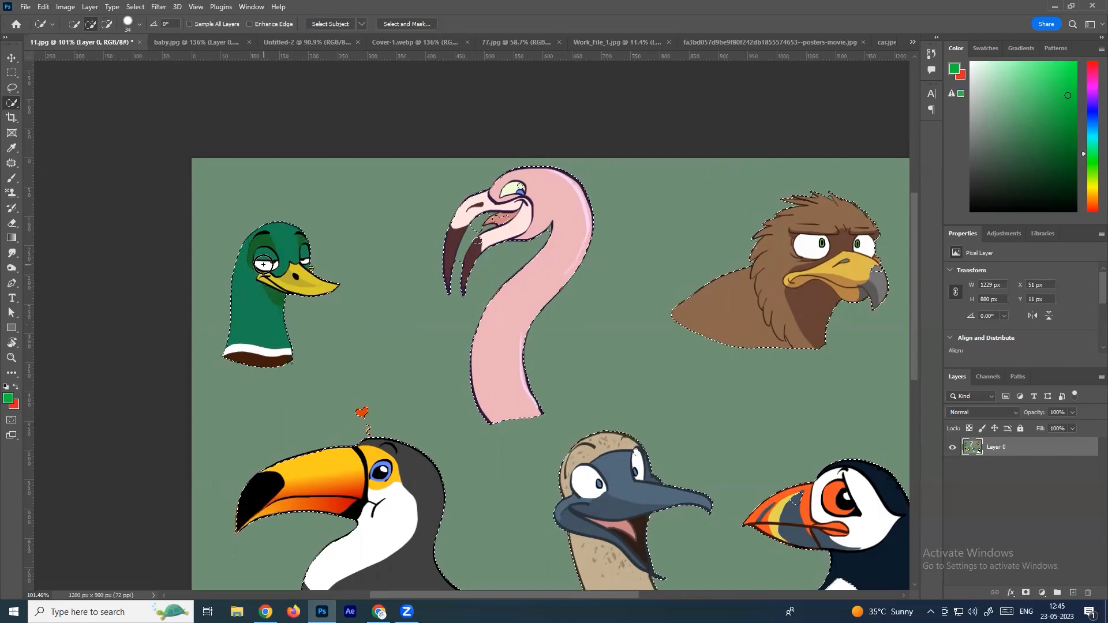
Step: Subtract part of the duck's beak from the selection, add background beside its neck, and subtract that background again
scroll(507, 389, down, 3)
scroll(399, 355, up, 2)
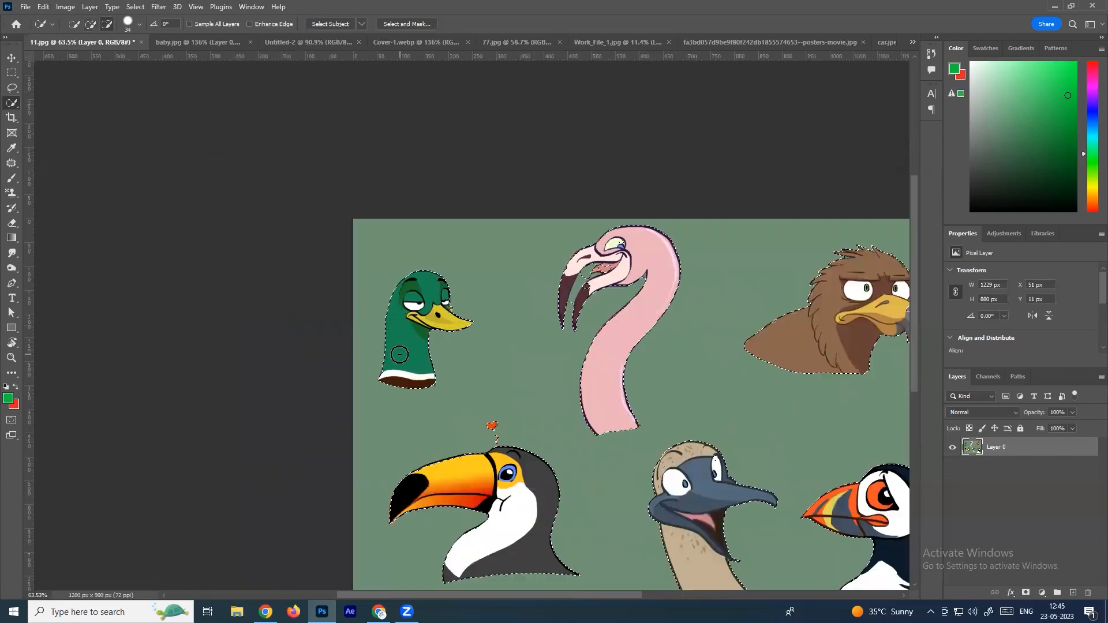
scroll(445, 373, up, 3)
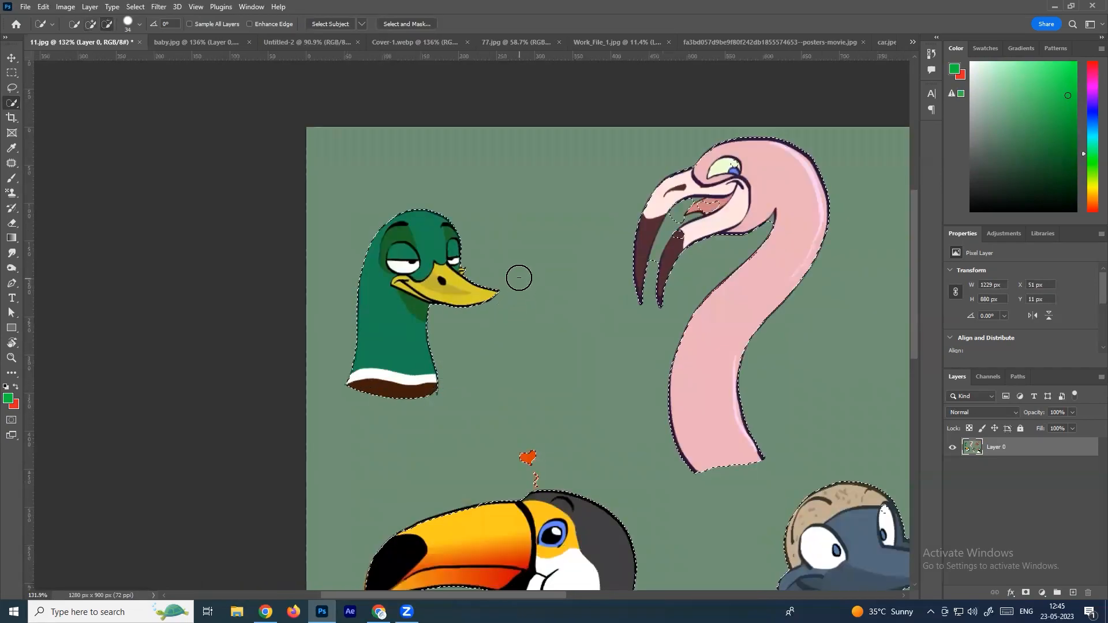
mouse_move(501, 289)
mouse_down()
mouse_move(487, 299)
mouse_move(445, 292)
mouse_move(440, 317)
mouse_move(377, 316)
mouse_move(437, 304)
mouse_move(422, 304)
mouse_up()
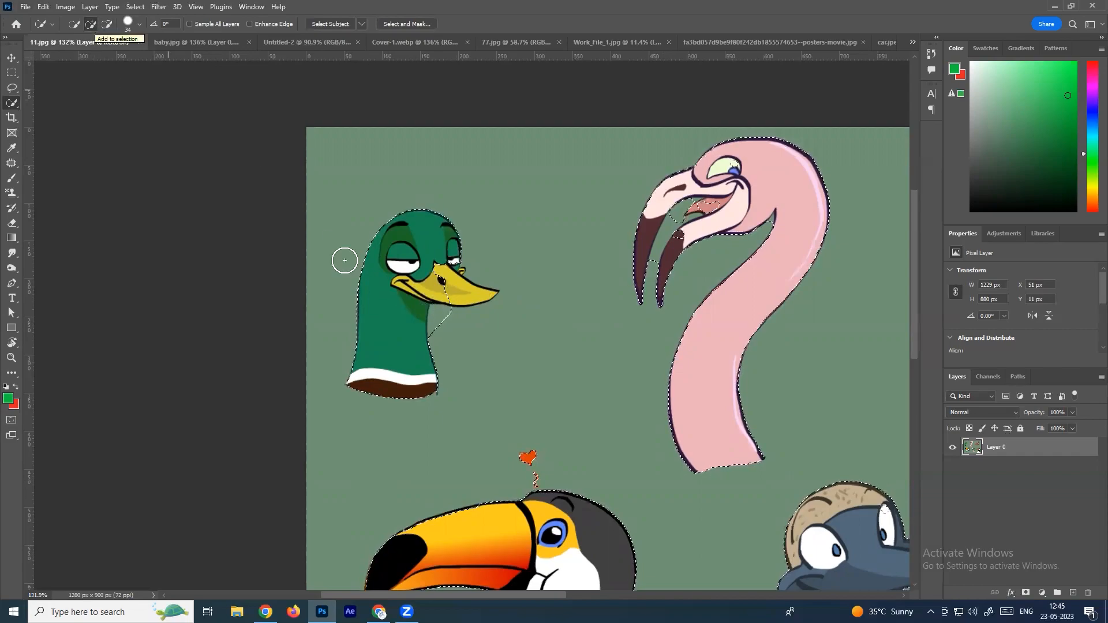
drag(423, 342, 446, 359)
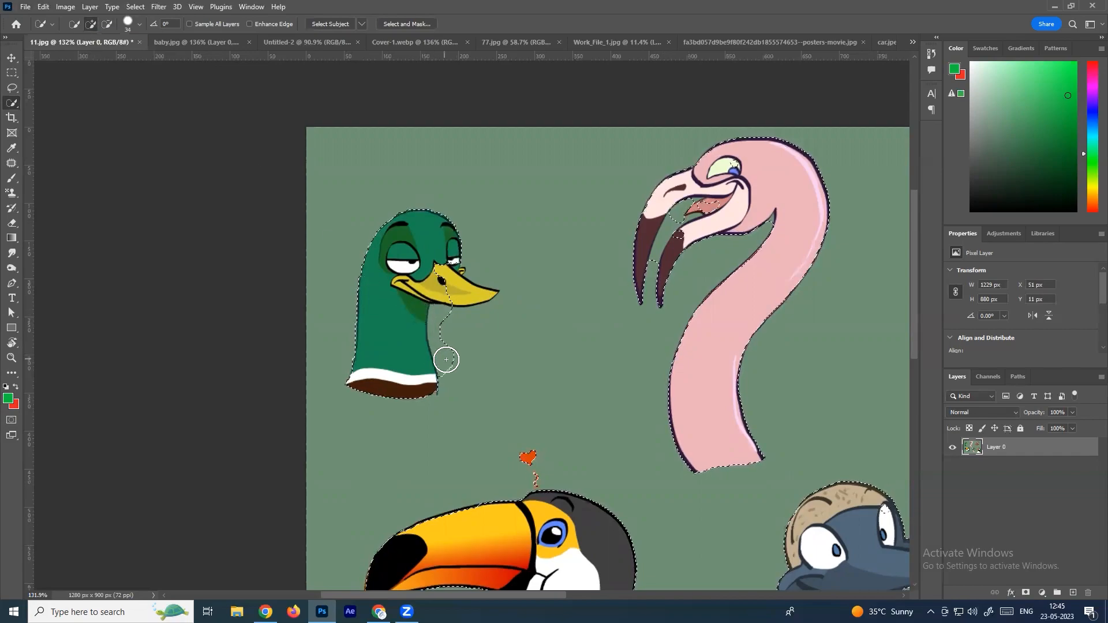
click(107, 24)
drag(448, 371, 441, 307)
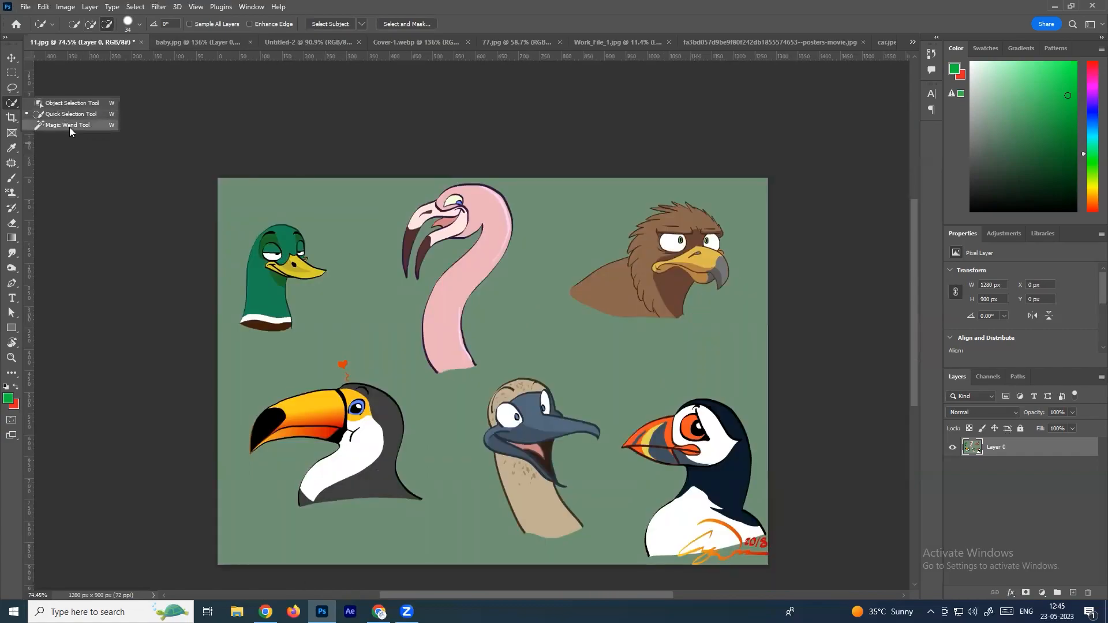
Step: Switch to the Magic Wand, sample the duck's green neck at a tolerance of 200, and clear the selection
click(69, 126)
click(269, 293)
key(ctrl+d)
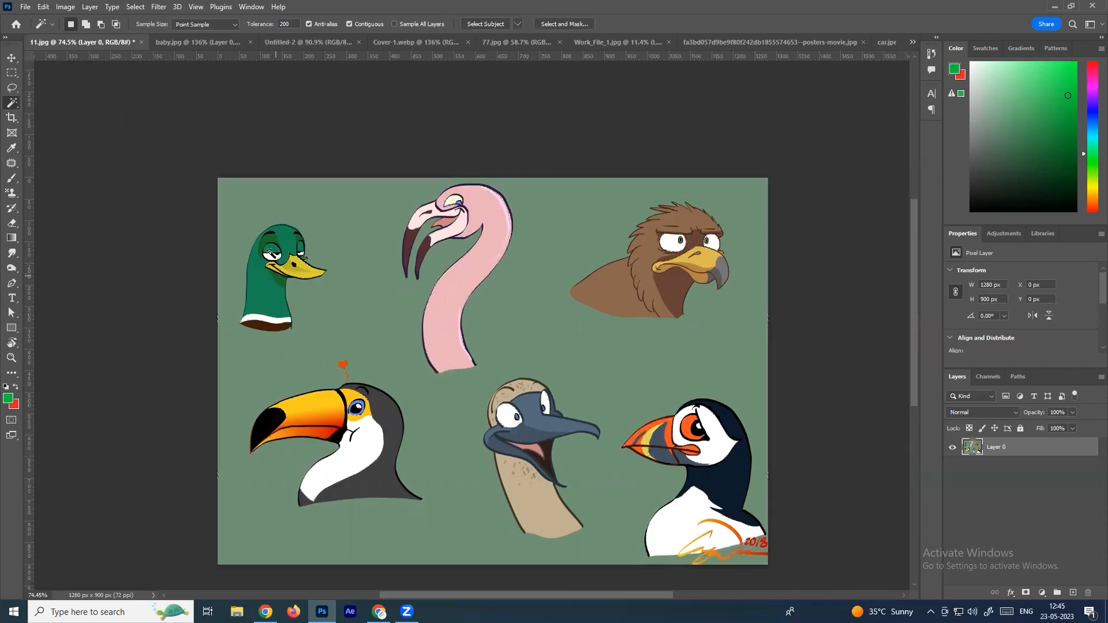
Step: Set the Magic Wand tolerance to 50, sample the duck's green neck and the flamingo's pink neck, and clear the selection
click(291, 23)
text(50)
click(263, 287)
click(470, 277)
key(ctrl+d)
Step: Select the yellow upper part of the toucan's beak with the Magic Wand at tolerance 50, and clear the selection
scroll(368, 418, up, 2)
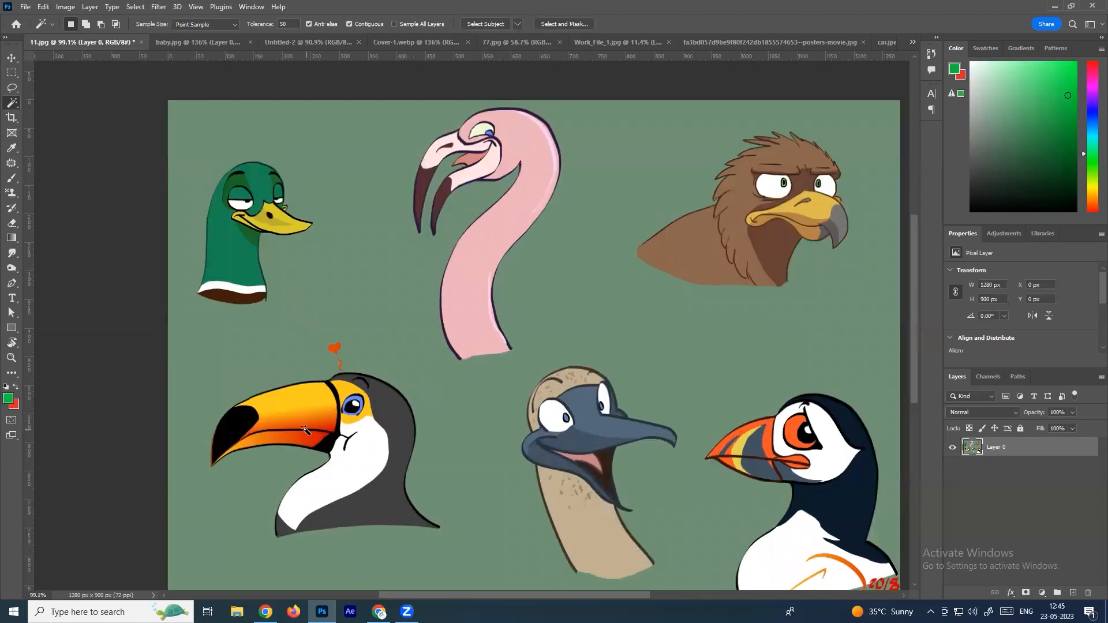
scroll(306, 431, up, 2)
click(297, 379)
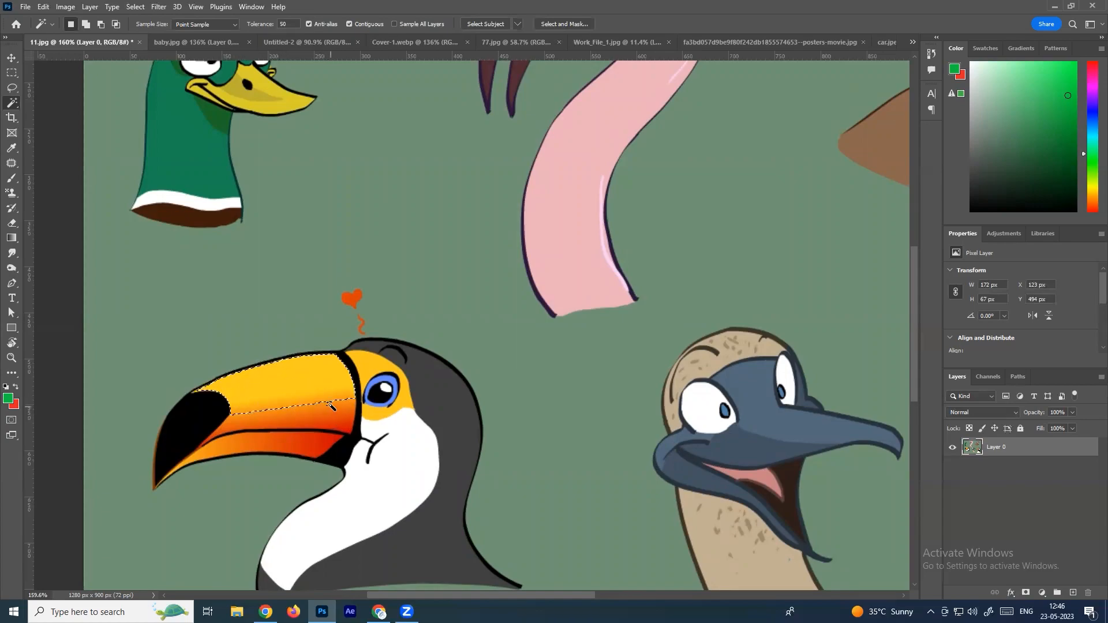
key(ctrl+d)
Step: Set the Magic Wand tolerance to 200, select the toucan's yellow-orange beak, and clear the selection
click(266, 24)
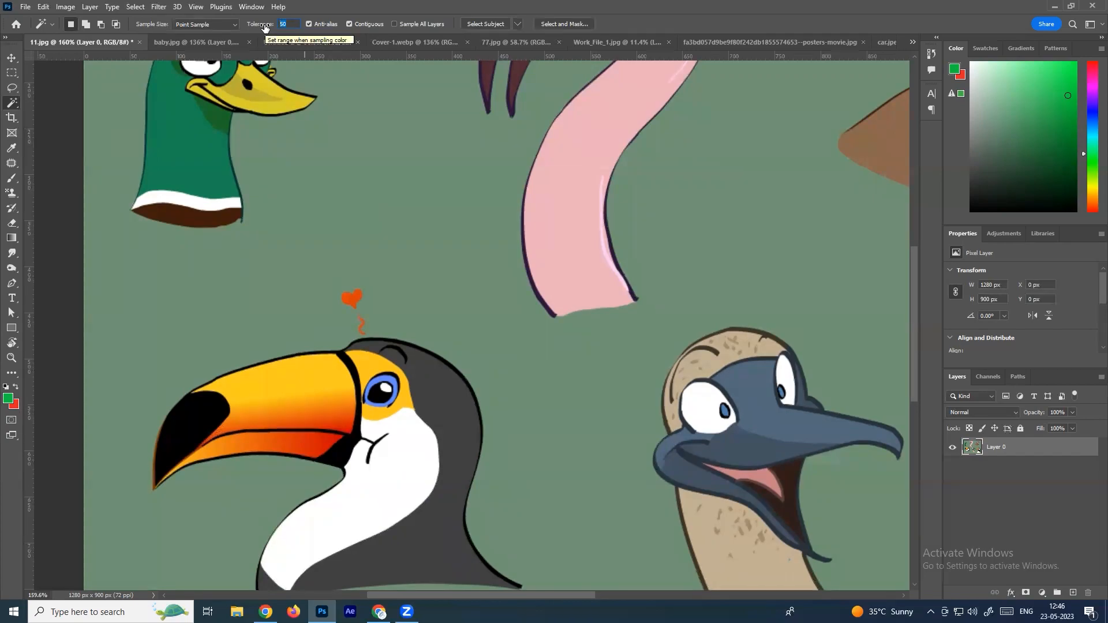
text(200)
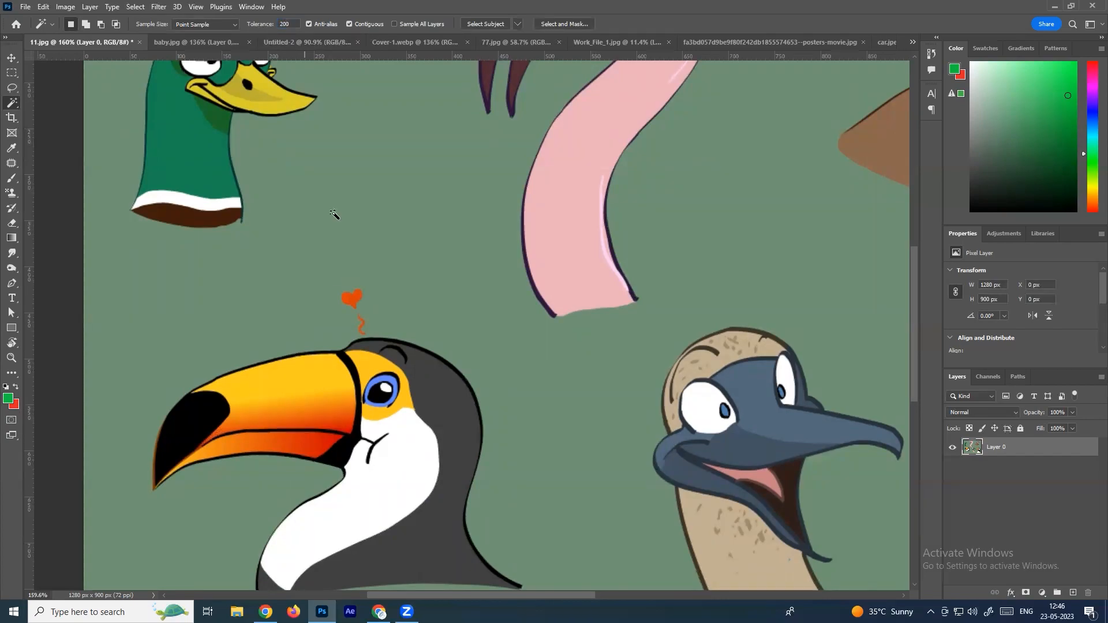
click(311, 374)
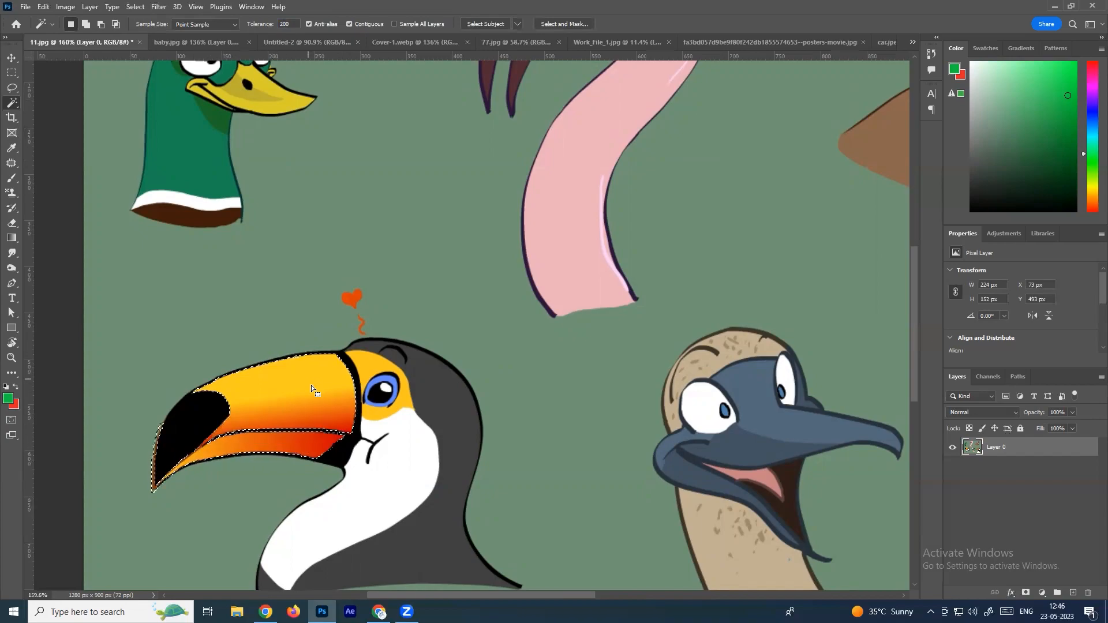
key(ctrl+d)
Step: Open [CooL GuY] {{a2zRG}} (10).jpg and convert its Background into a regular layer
scroll(456, 358, down, 3)
drag(519, 275, 490, 218)
click(26, 7)
click(41, 29)
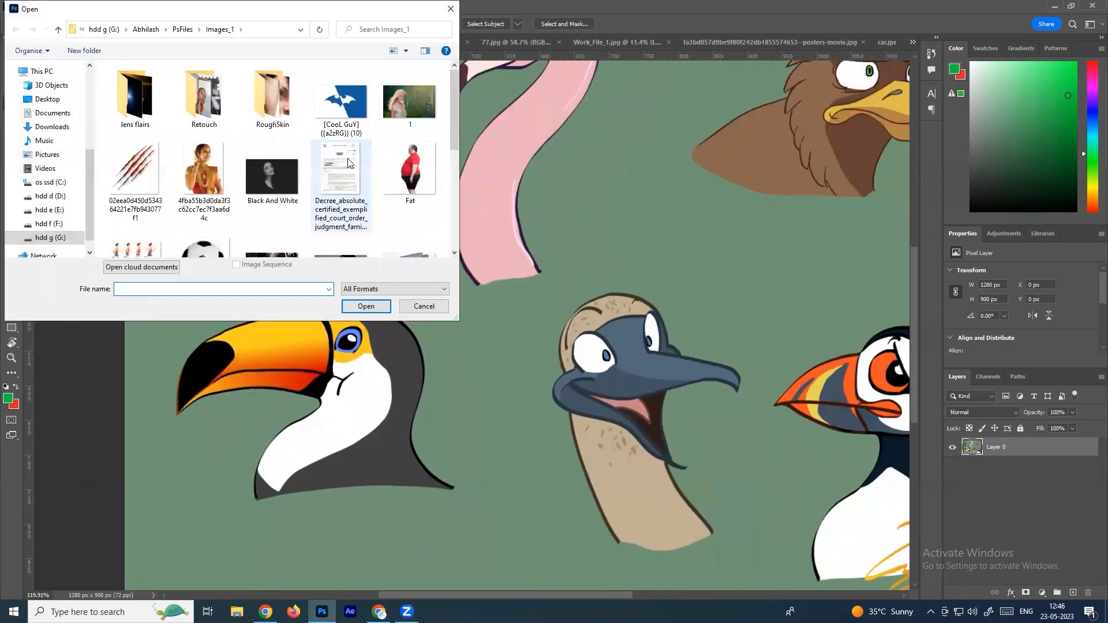
double_click(362, 111)
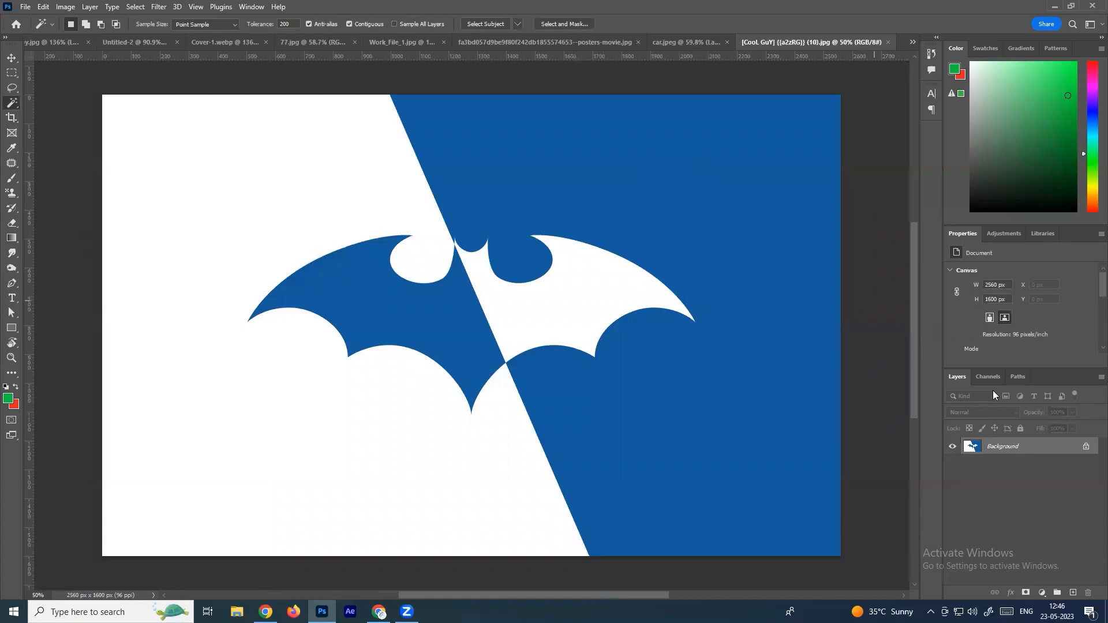
double_click(1048, 449)
click(559, 147)
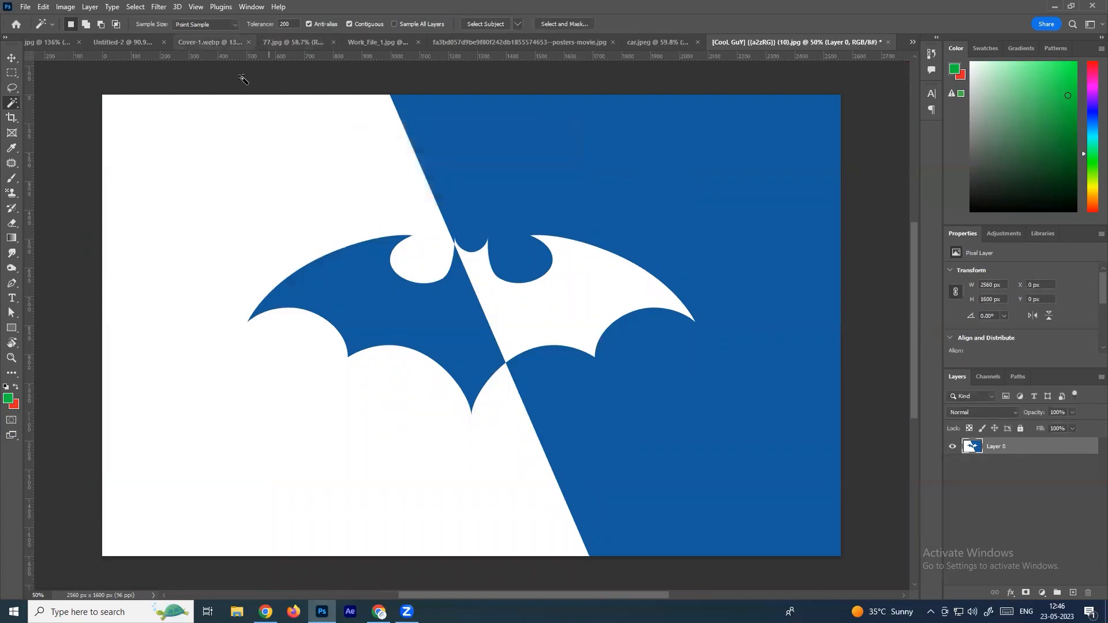
Step: Select the blue areas with the Magic Wand at tolerance 200, fill them with foreground green on a new layer, and deselect
right_click(12, 103)
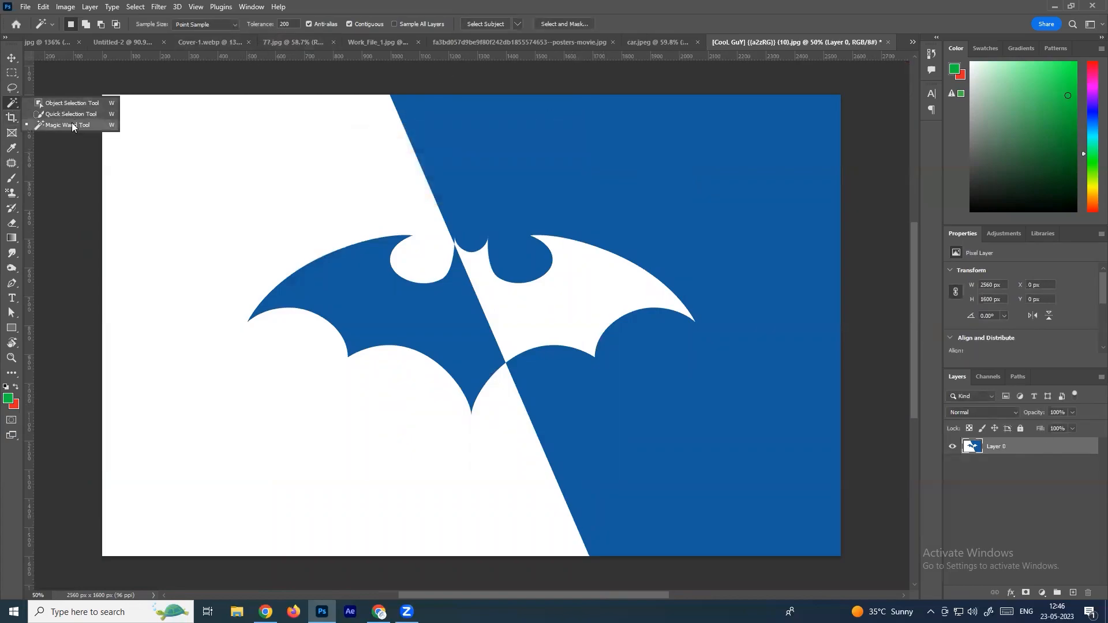
click(72, 122)
click(583, 187)
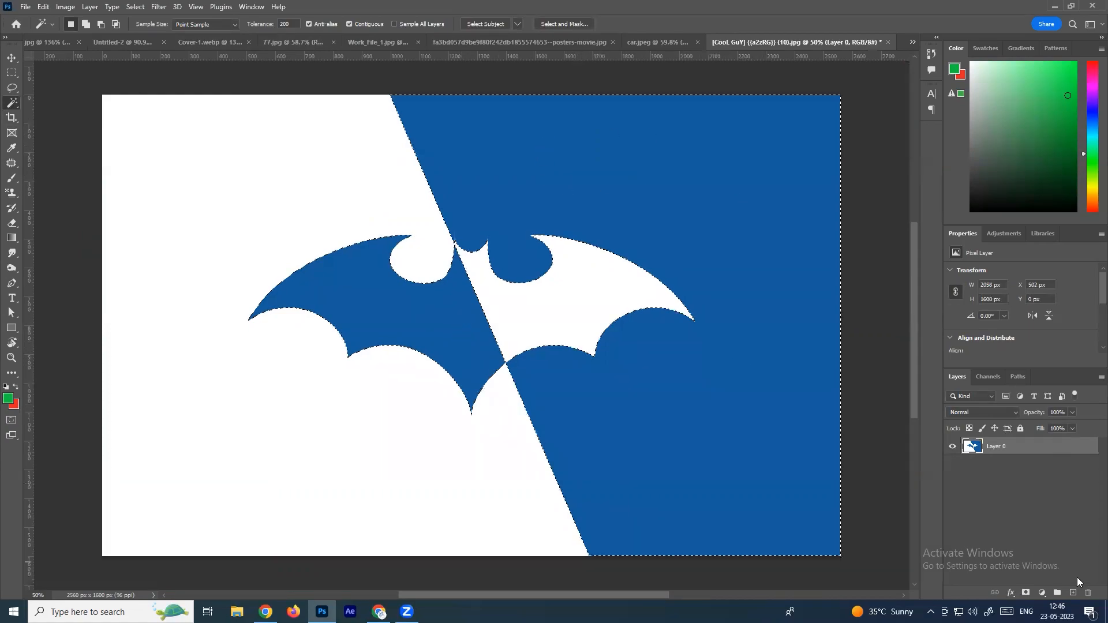
click(1073, 593)
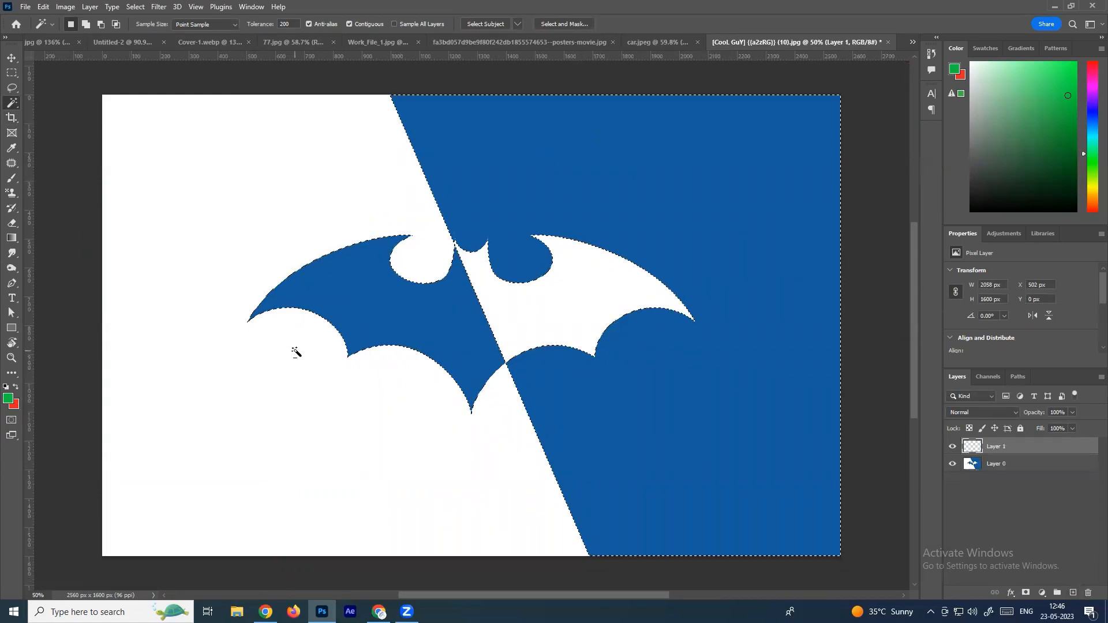
key(alt+BackSpace)
key(ctrl+d)
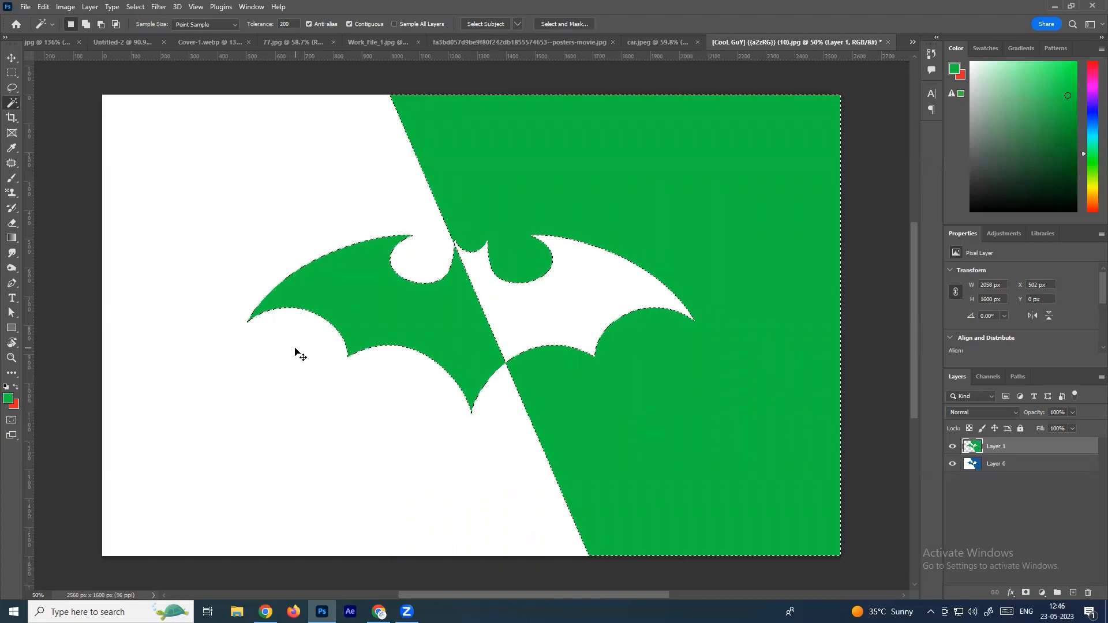
Step: Select the blue background on Layer 0 with a contiguous Magic Wand at tolerance 50 and inspect the junctions with the bat's blue half
scroll(513, 208, up, 2)
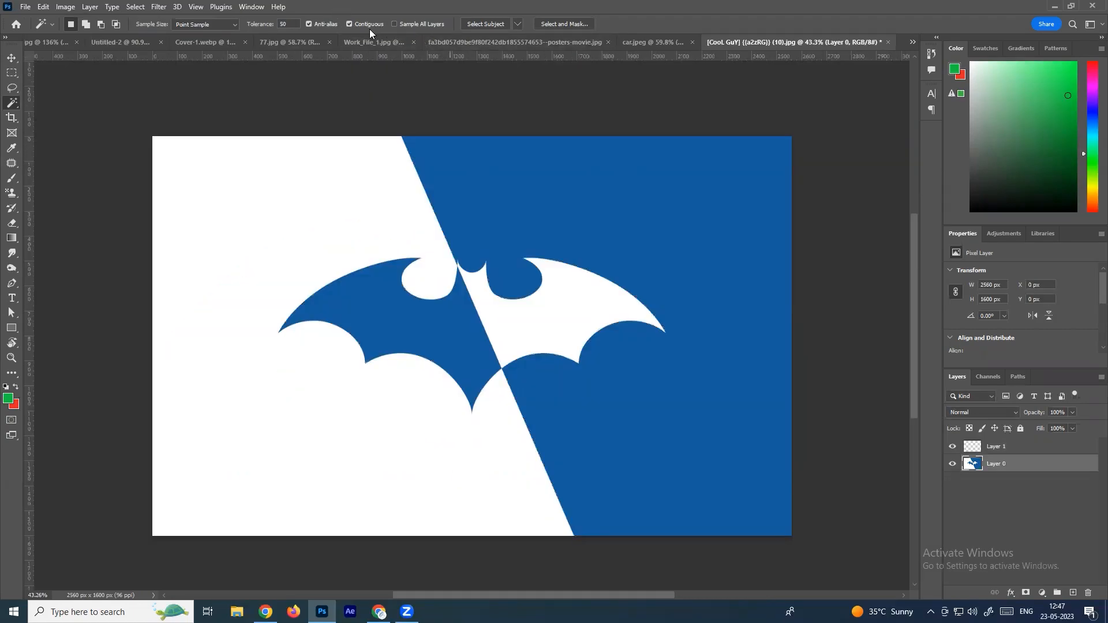
click(709, 207)
scroll(456, 267, up, 12)
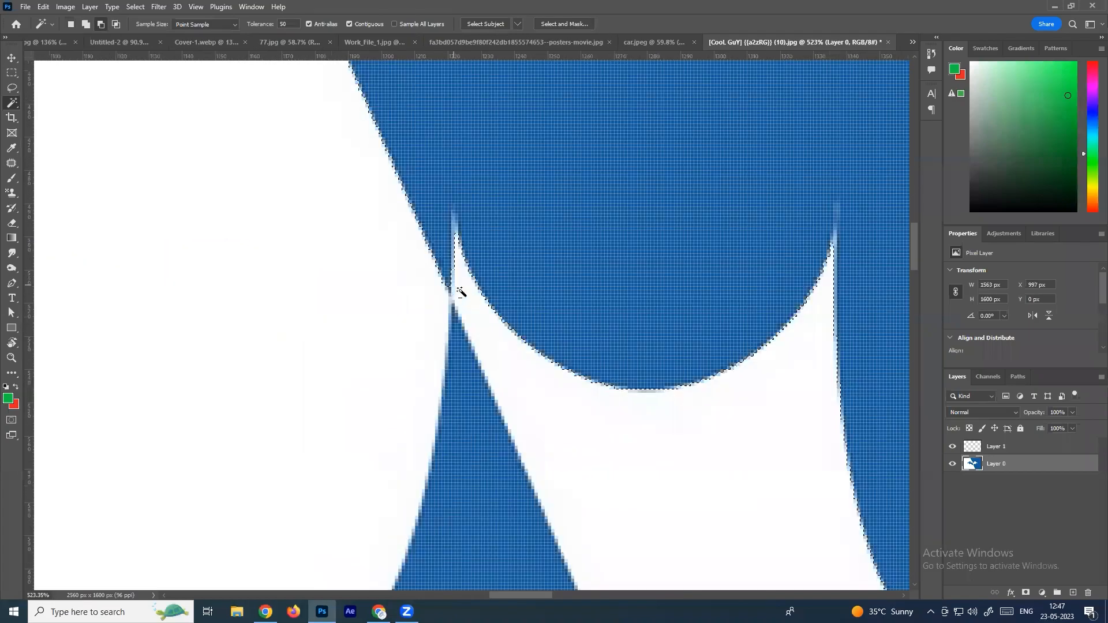
scroll(461, 292, up, 4)
scroll(460, 291, down, 16)
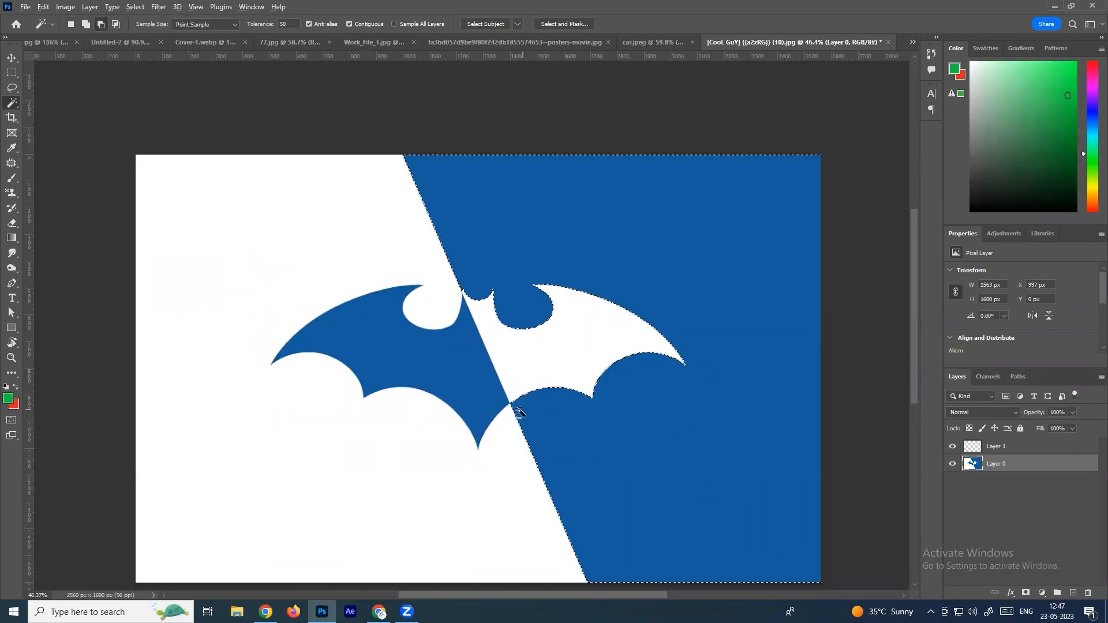
scroll(460, 371, up, 12)
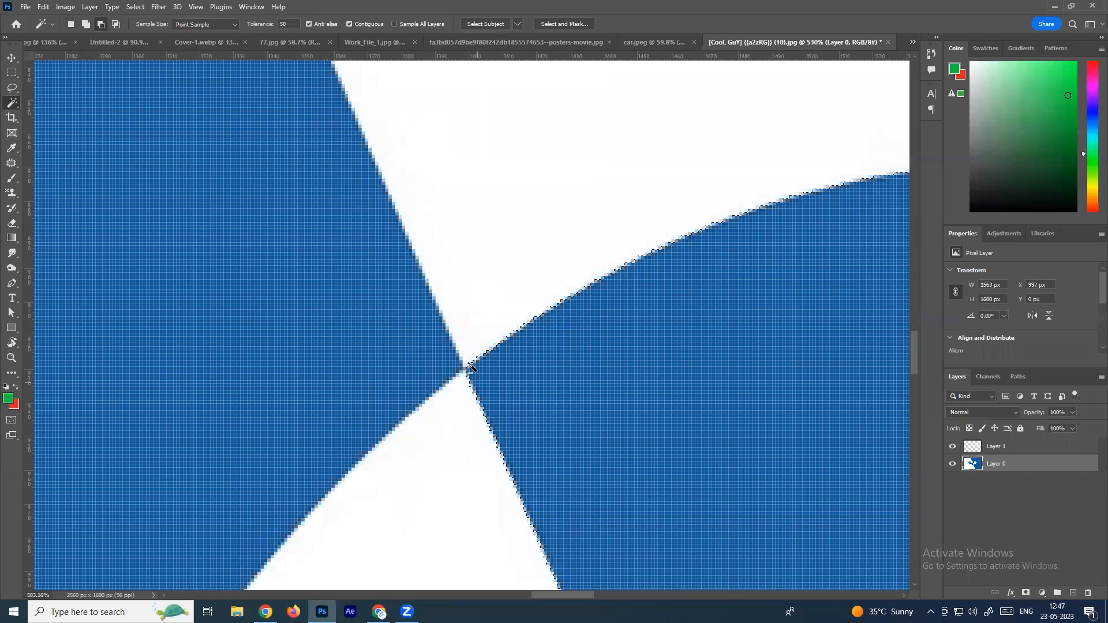
scroll(474, 363, down, 15)
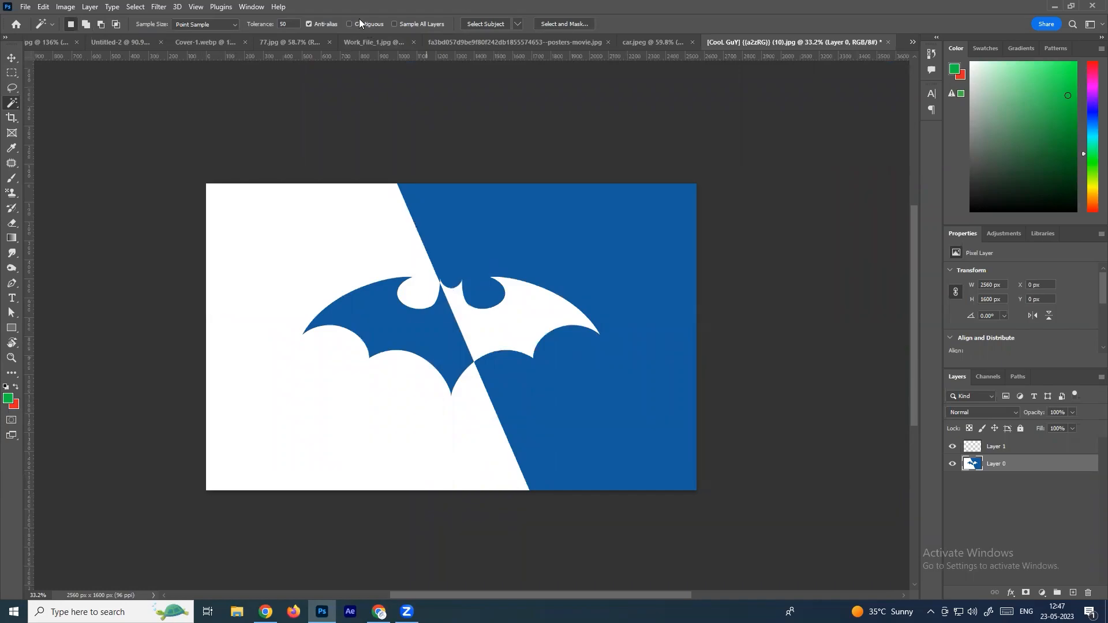
Step: Select every blue area on Layer 0 with a non-contiguous Magic Wand at tolerance 50 and inspect the junction at the bat's head
click(596, 384)
scroll(437, 280, up, 8)
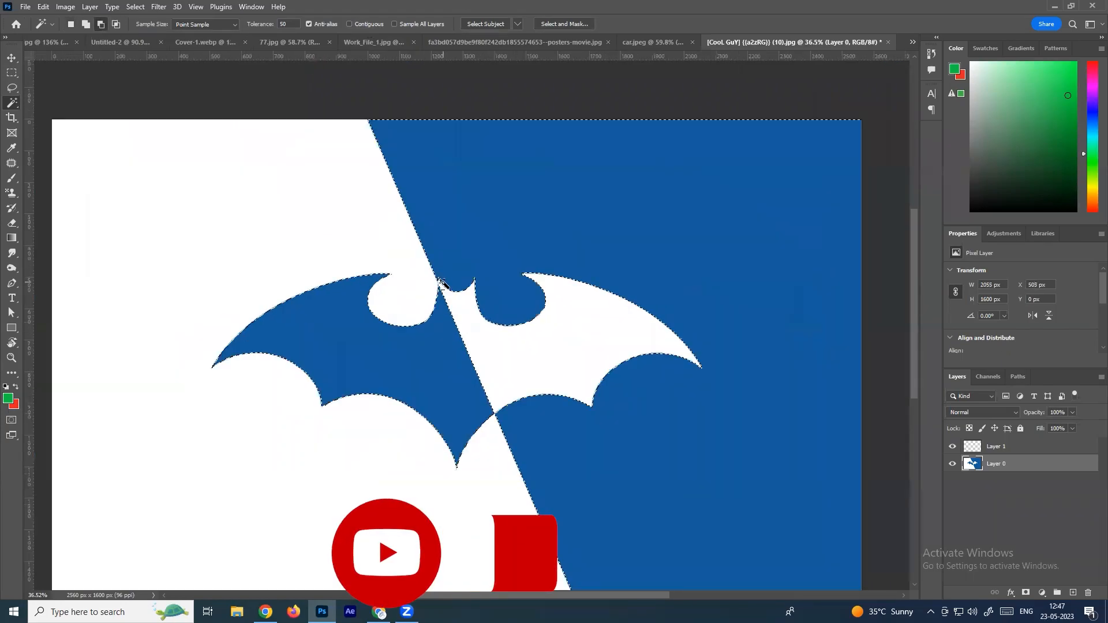
scroll(434, 275, up, 5)
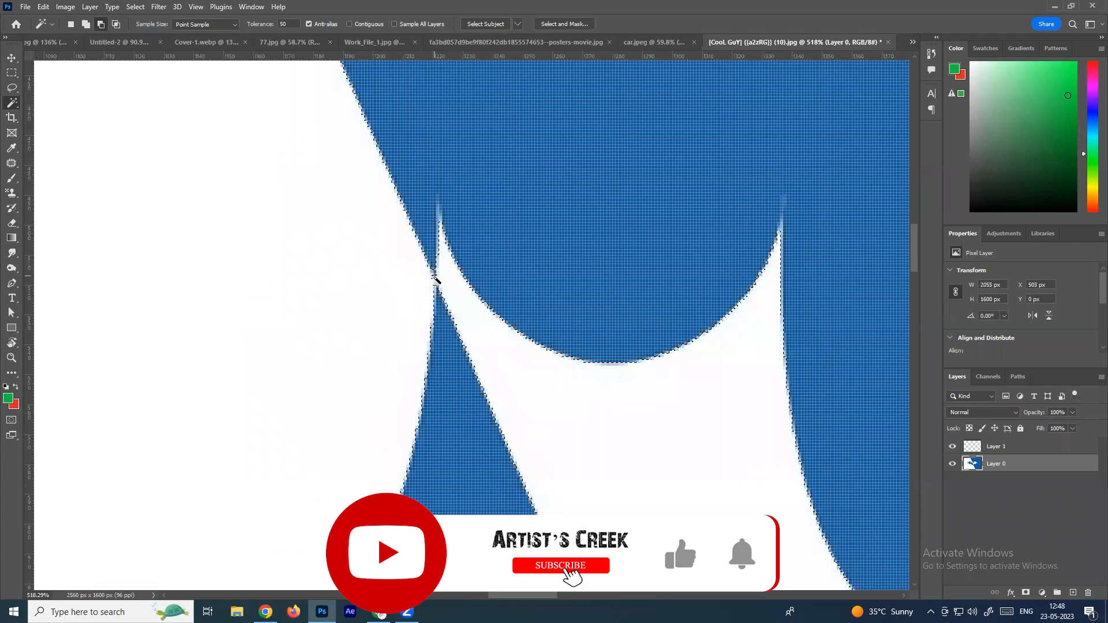
scroll(600, 441, down, 9)
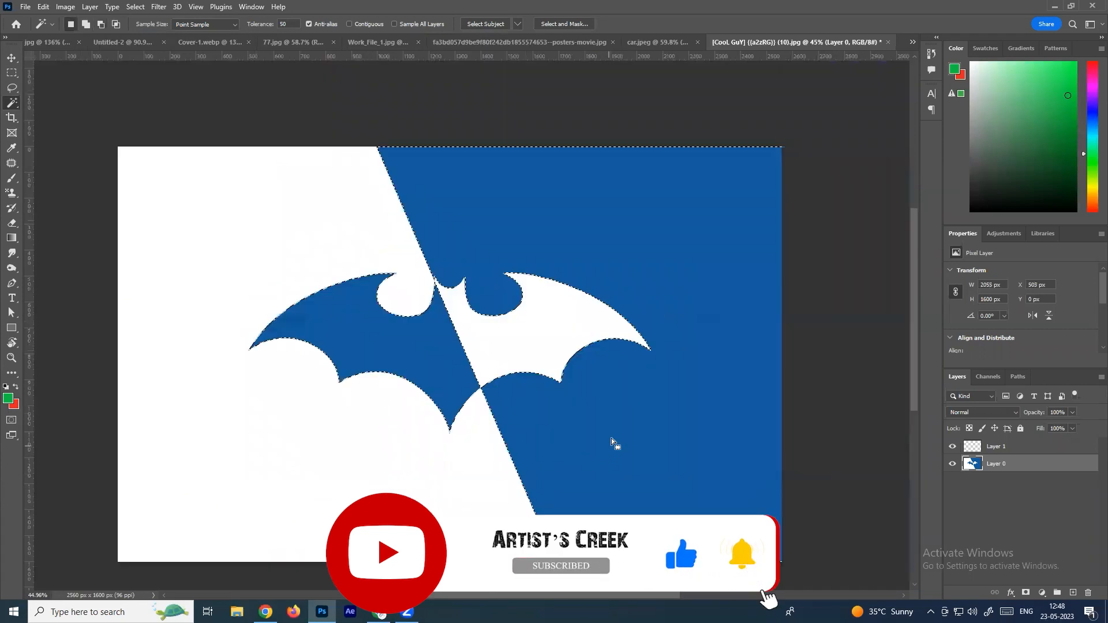